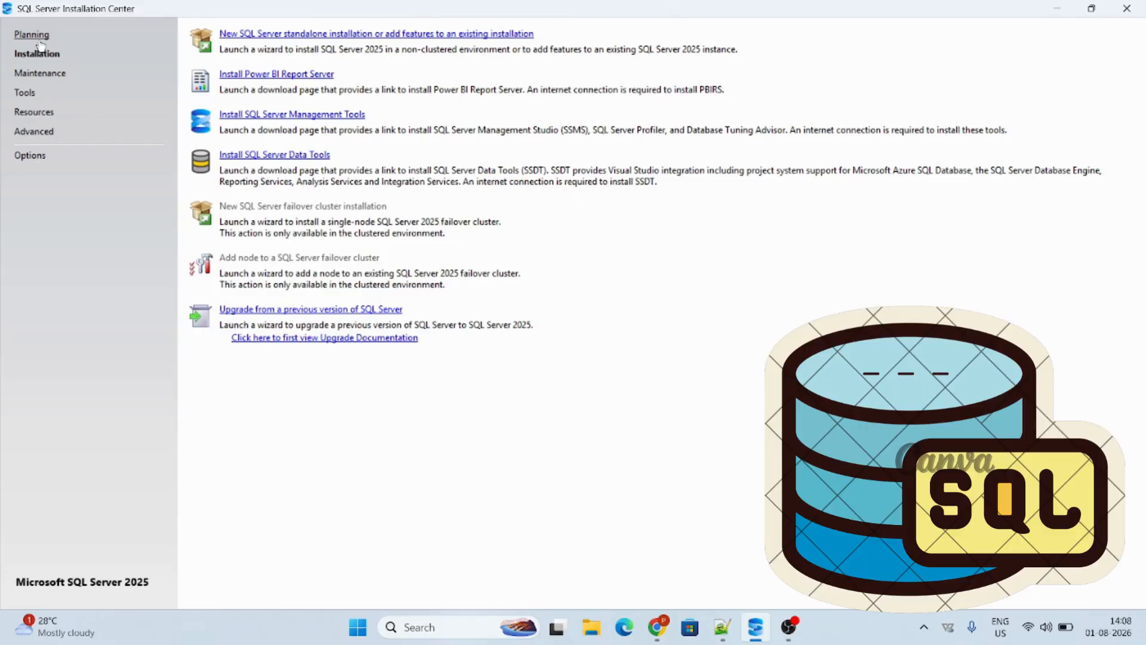
Examine the Installation Center's planning, installation, maintenance, tools, resources, advanced and options pages, ending on the installation choices
left_click(35, 36)
left_click(36, 53)
left_click(40, 72)
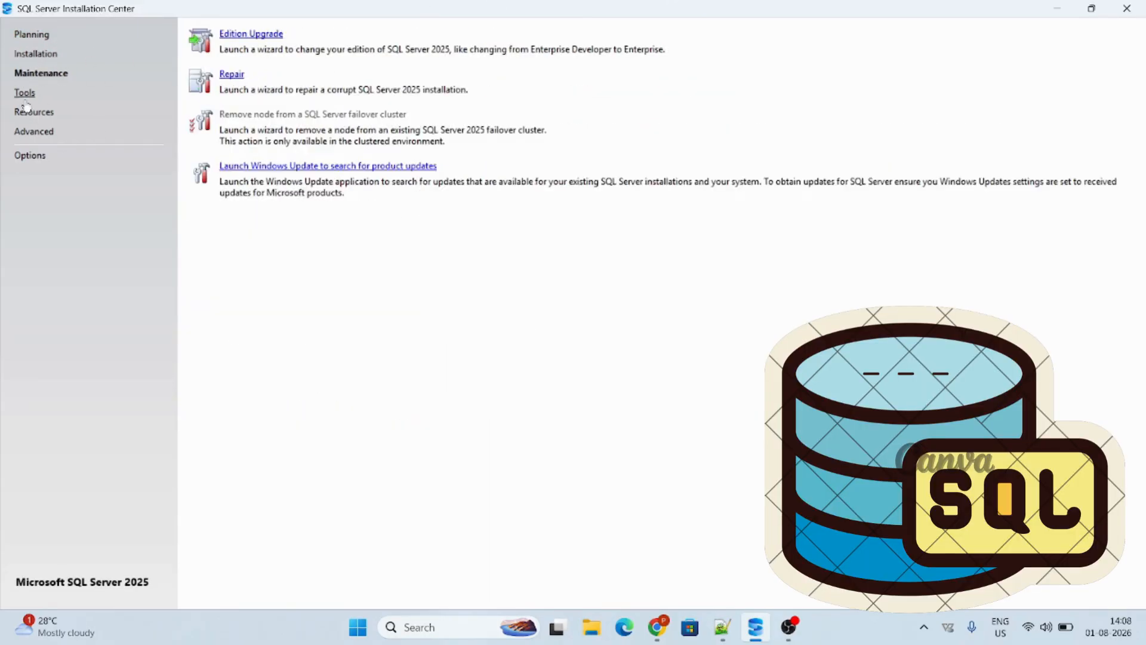
left_click(25, 96)
left_click(33, 112)
left_click(33, 131)
left_click(28, 155)
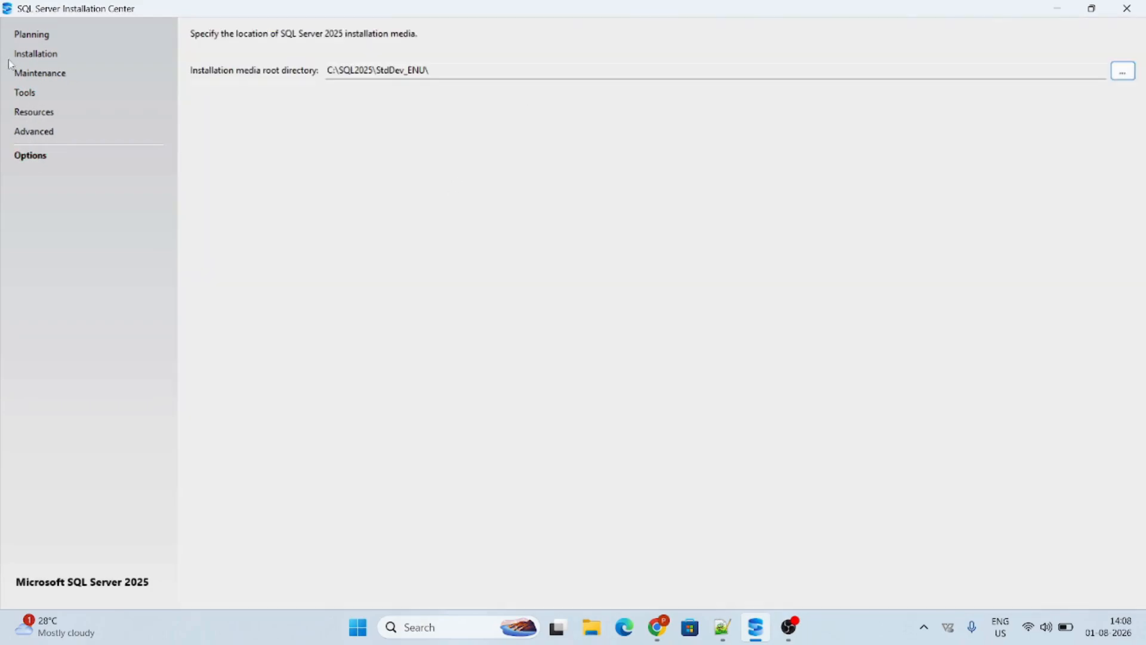
left_click(32, 36)
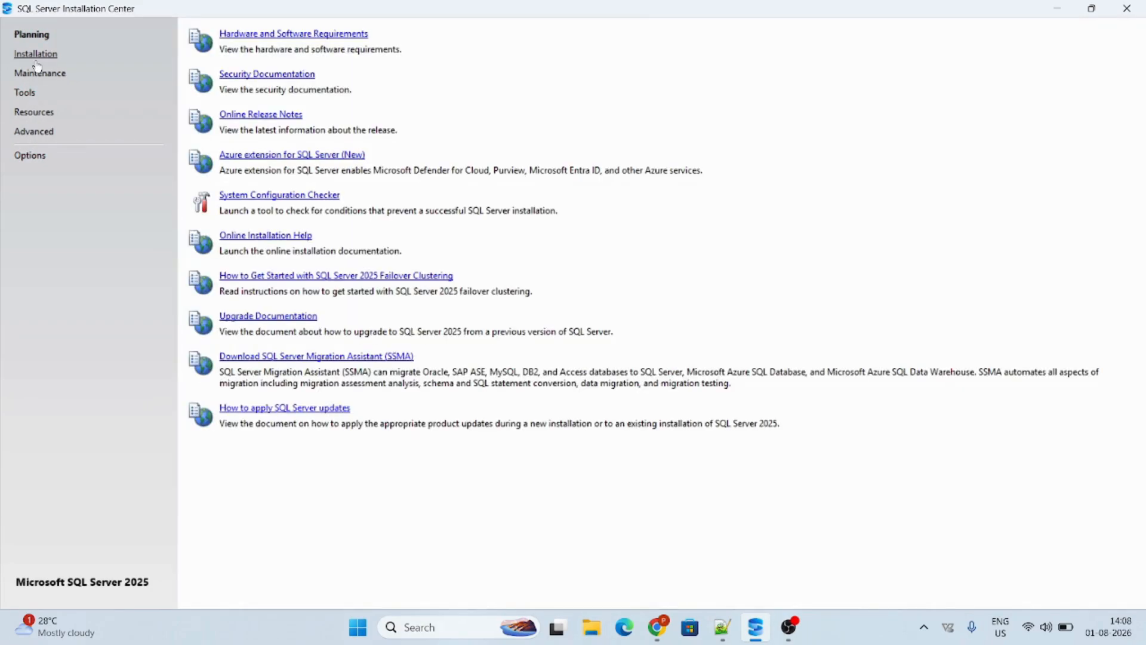
left_click(37, 62)
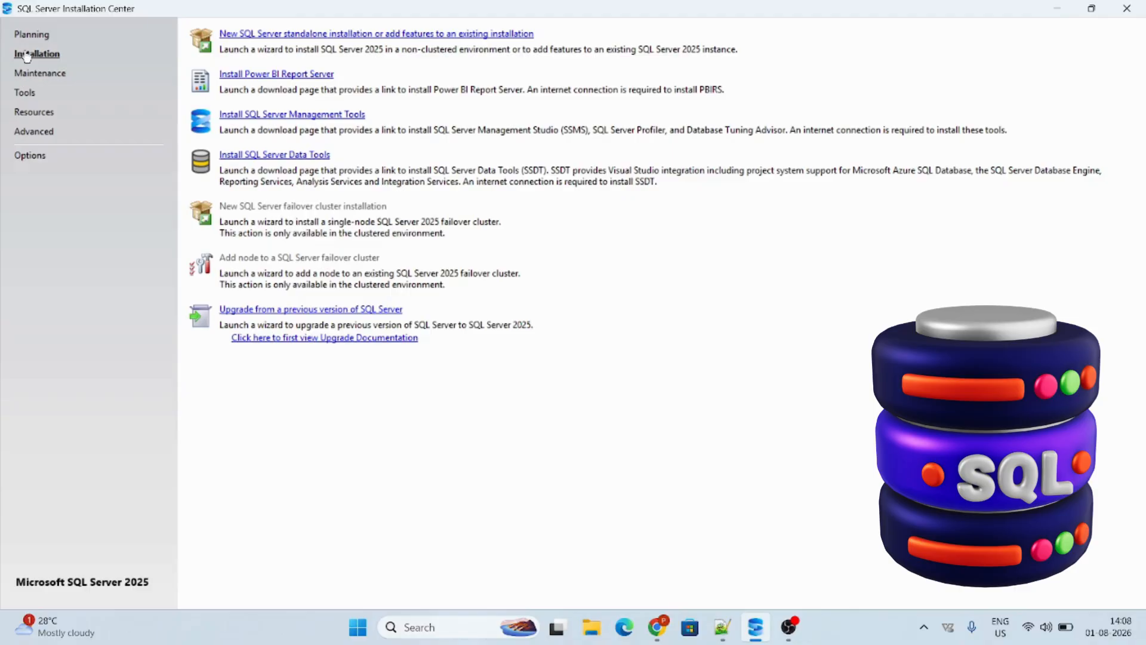
Launch the wizard for a new SQL Server standalone installation and continue past the install rules check
left_click(361, 37)
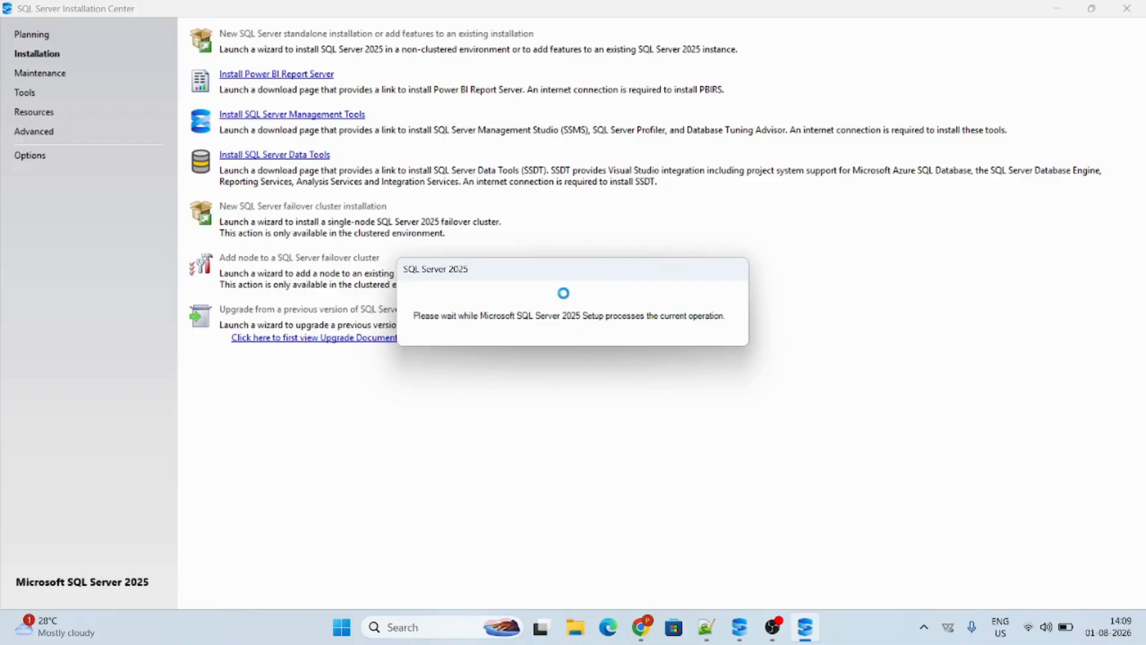
left_click_drag(576, 280, 566, 227)
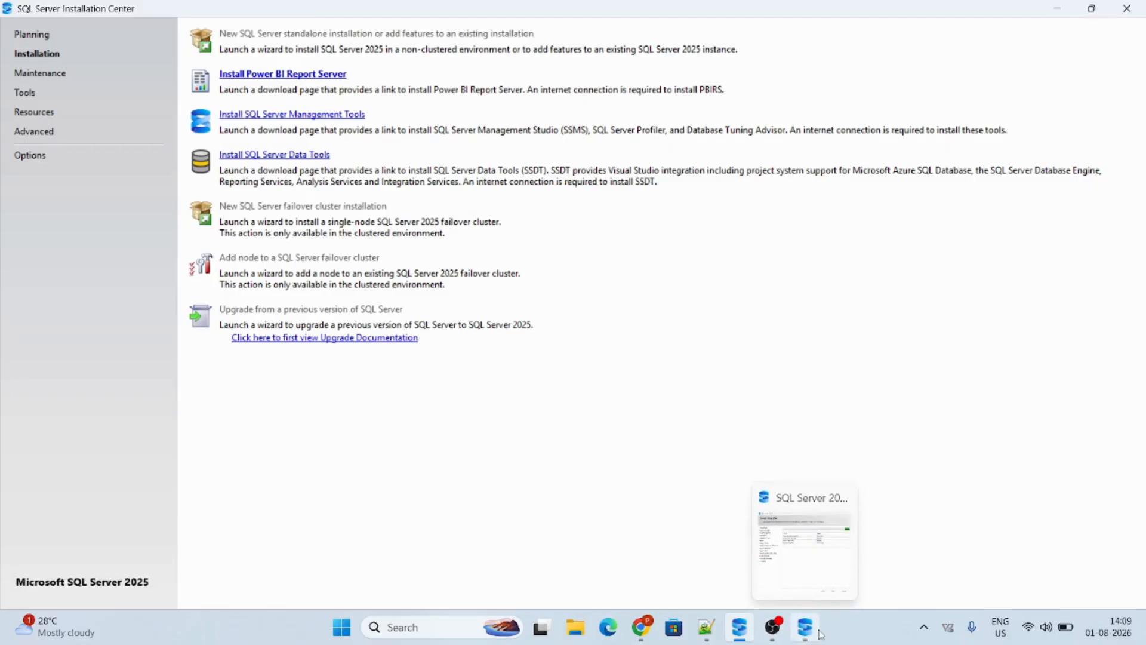
left_click(805, 537)
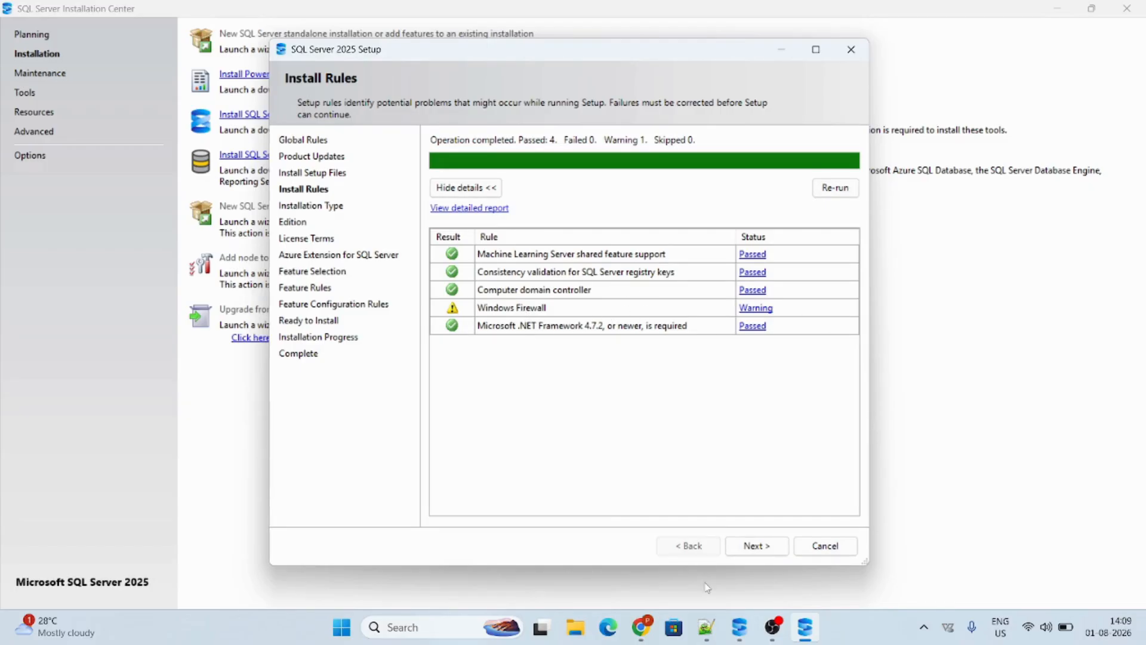
left_click(757, 546)
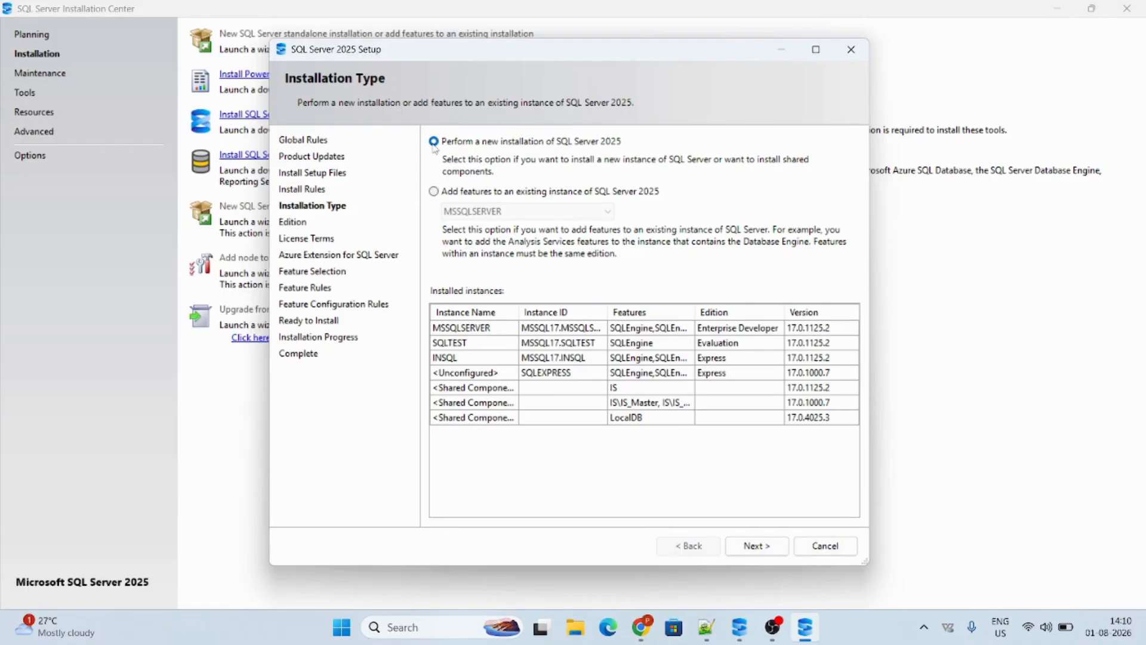
Choose a new SQL Server 2025 installation with the free Standard Developer edition and accept the license terms
left_click(775, 545)
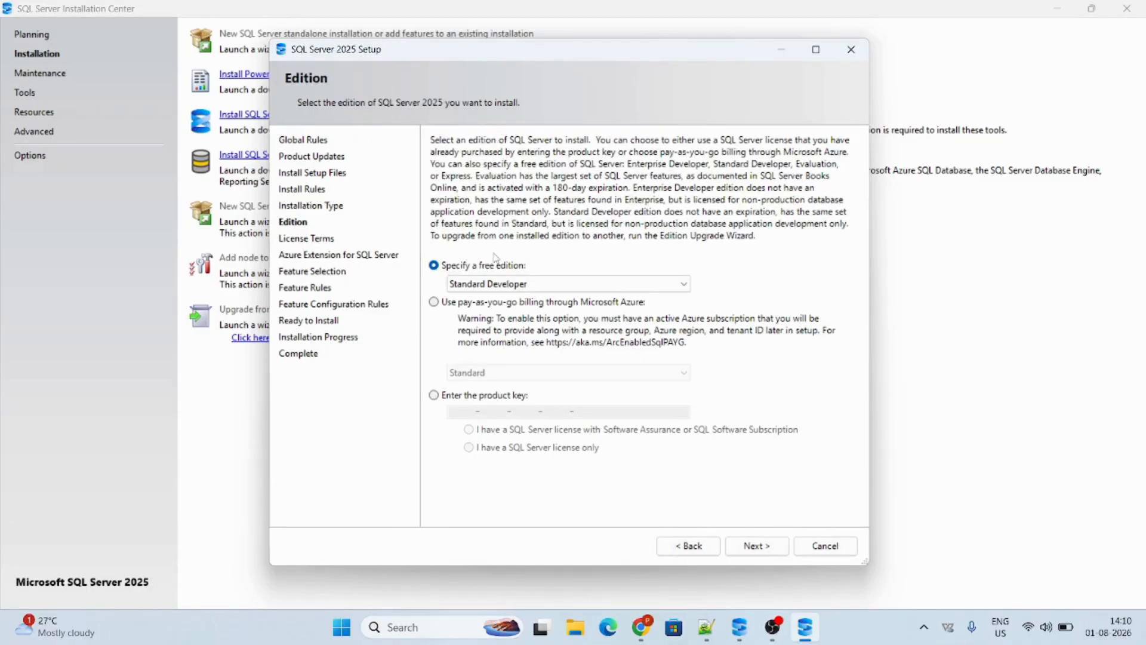
left_click(662, 286)
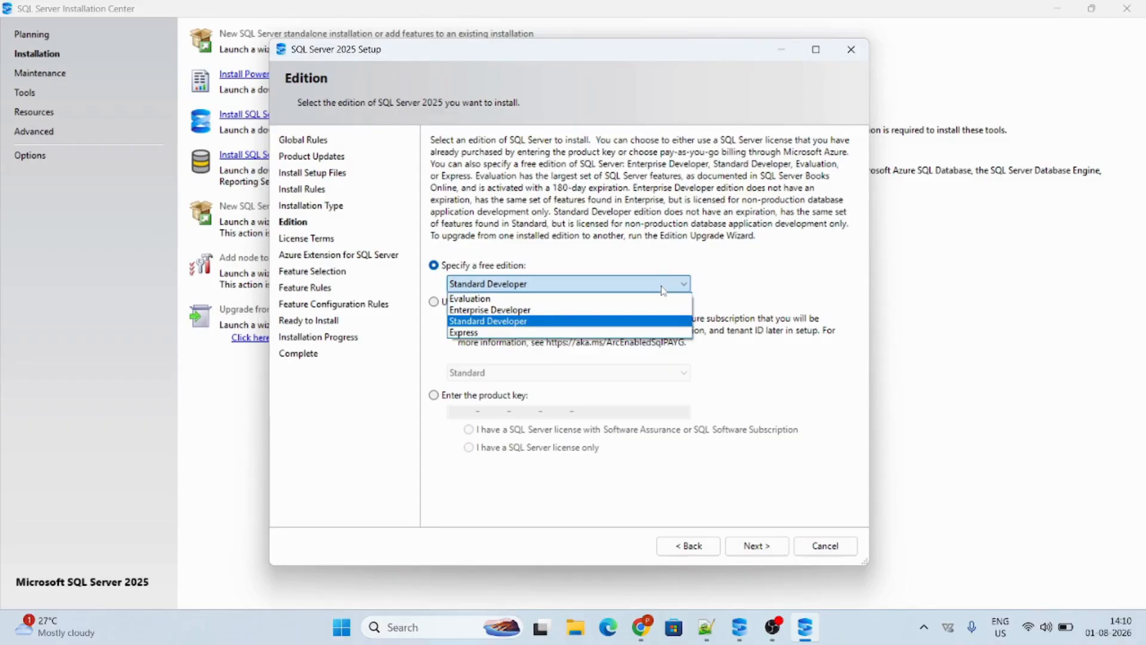
left_click(541, 323)
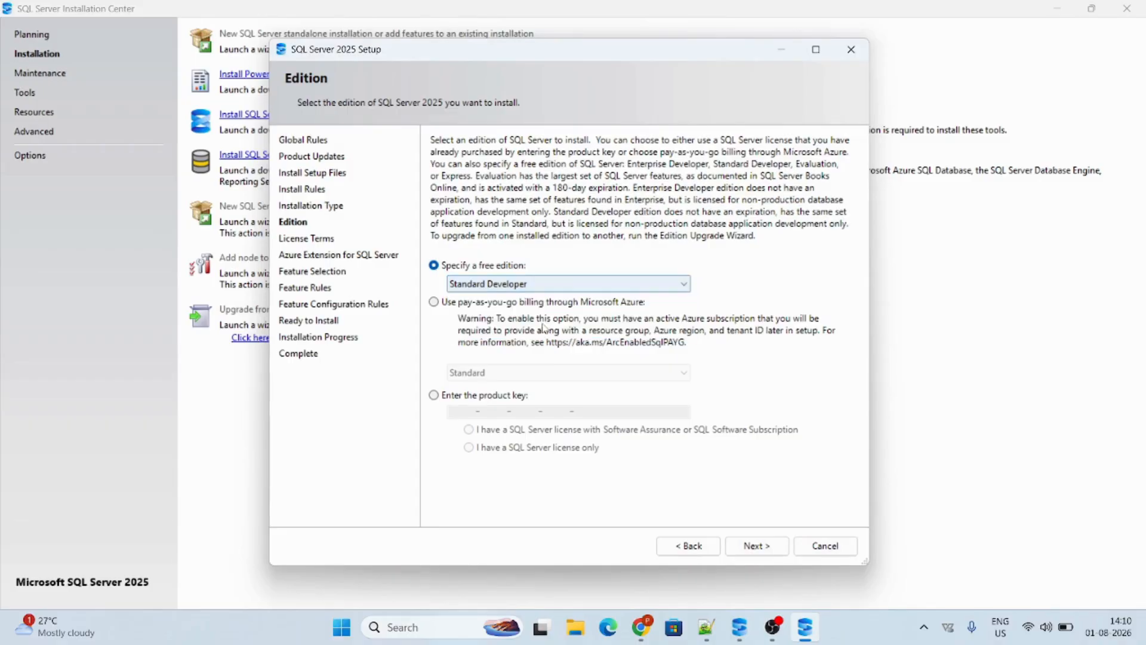
left_click(755, 545)
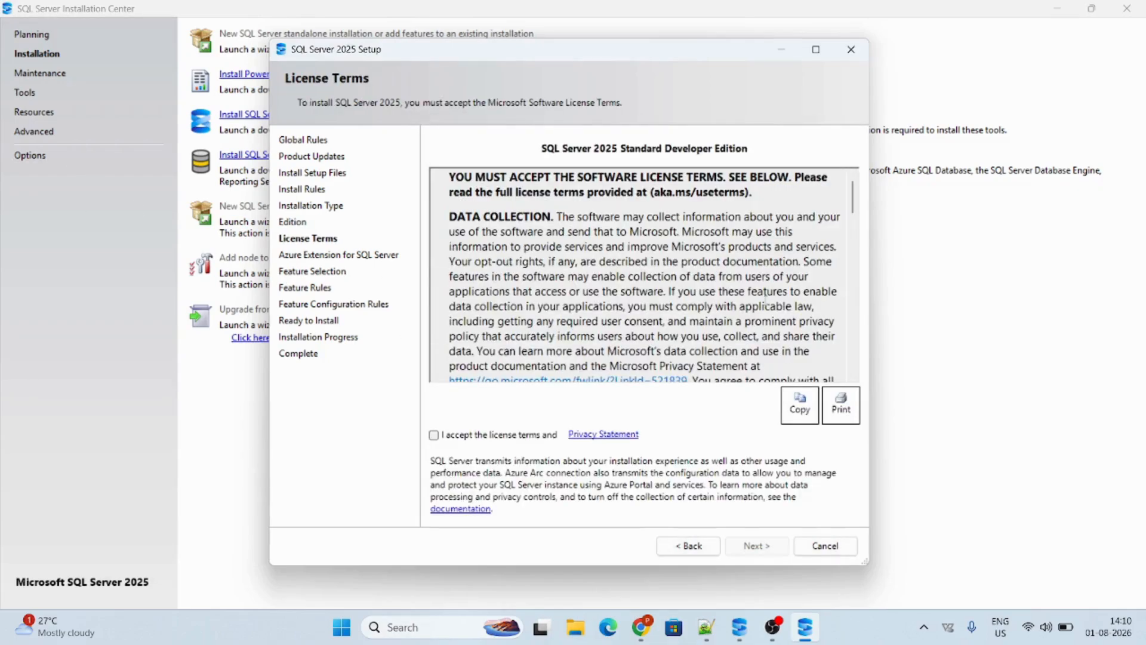
left_click(433, 435)
left_click(741, 547)
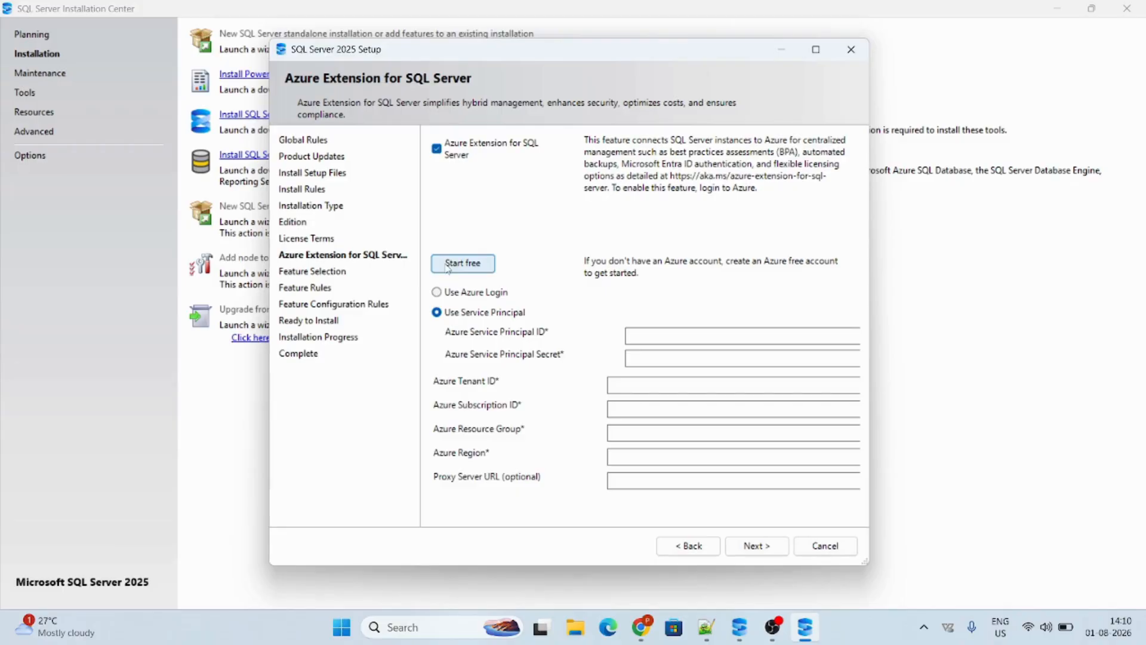
Exclude the Azure Extension for SQL Server and select Database Engine Services as the only feature to install
left_click(437, 149)
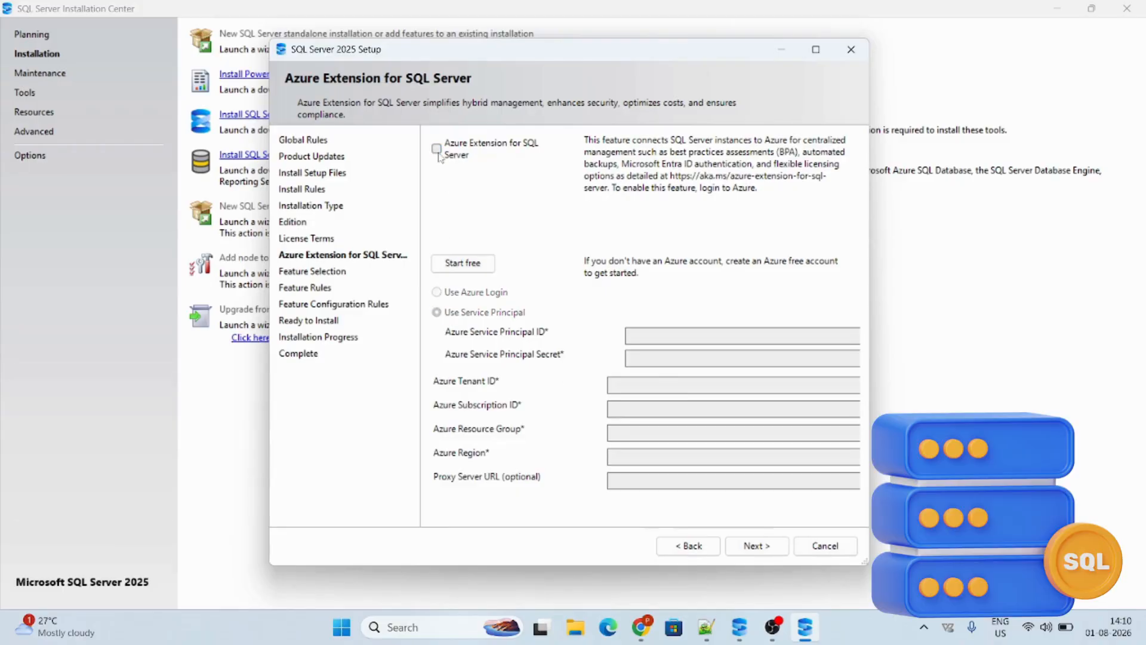
left_click(742, 550)
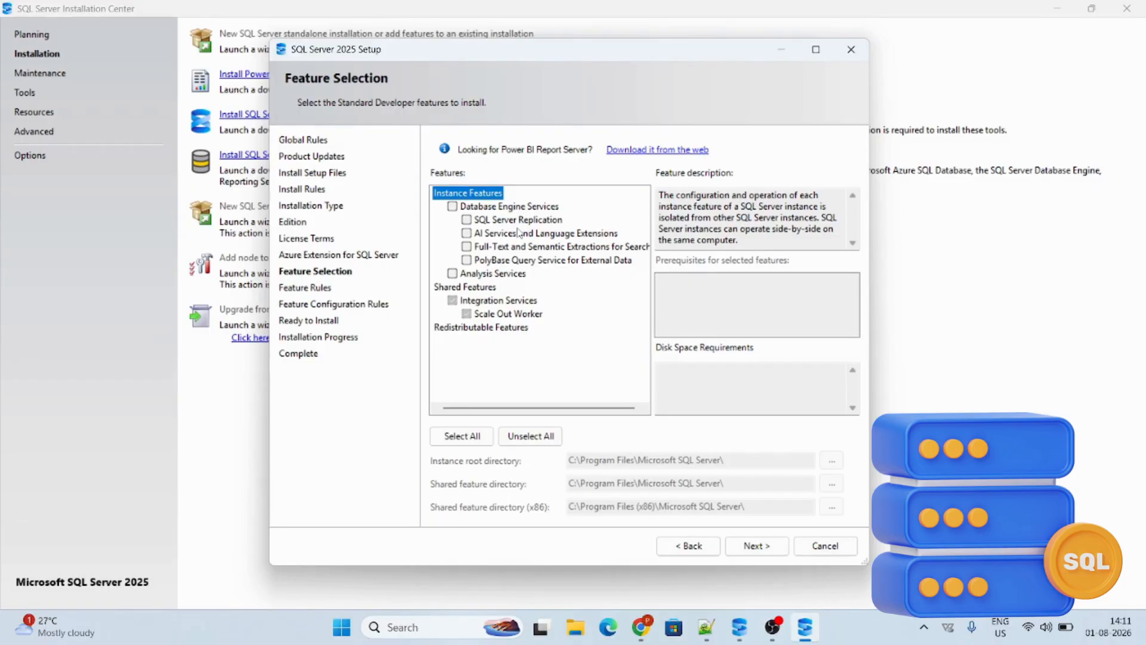
left_click(453, 209)
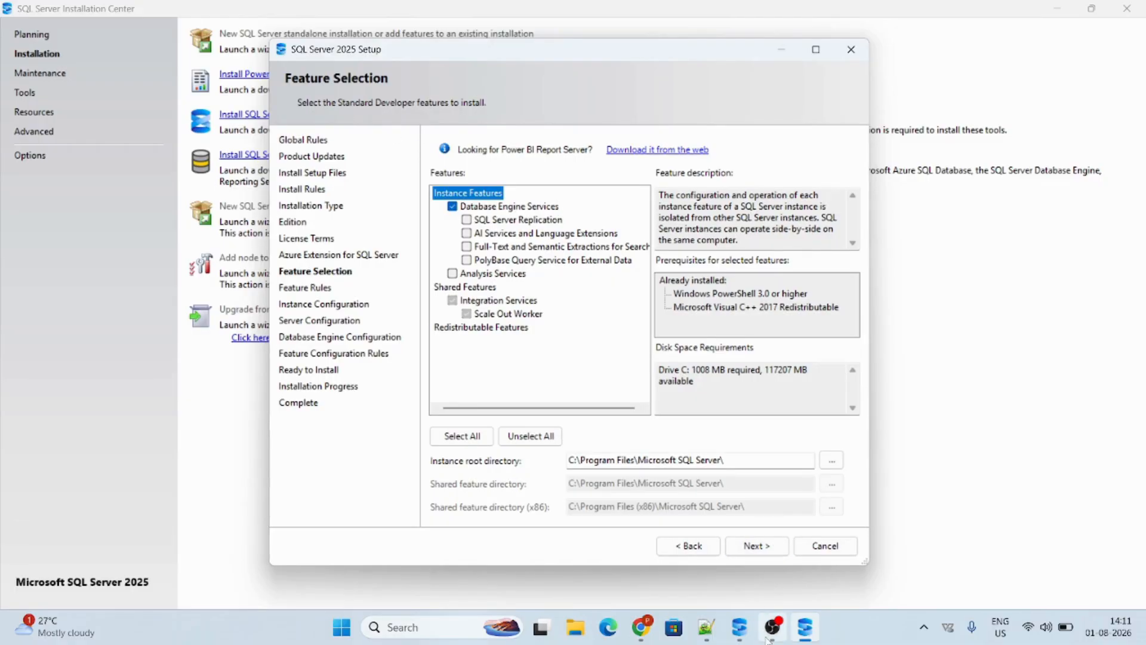
left_click(754, 546)
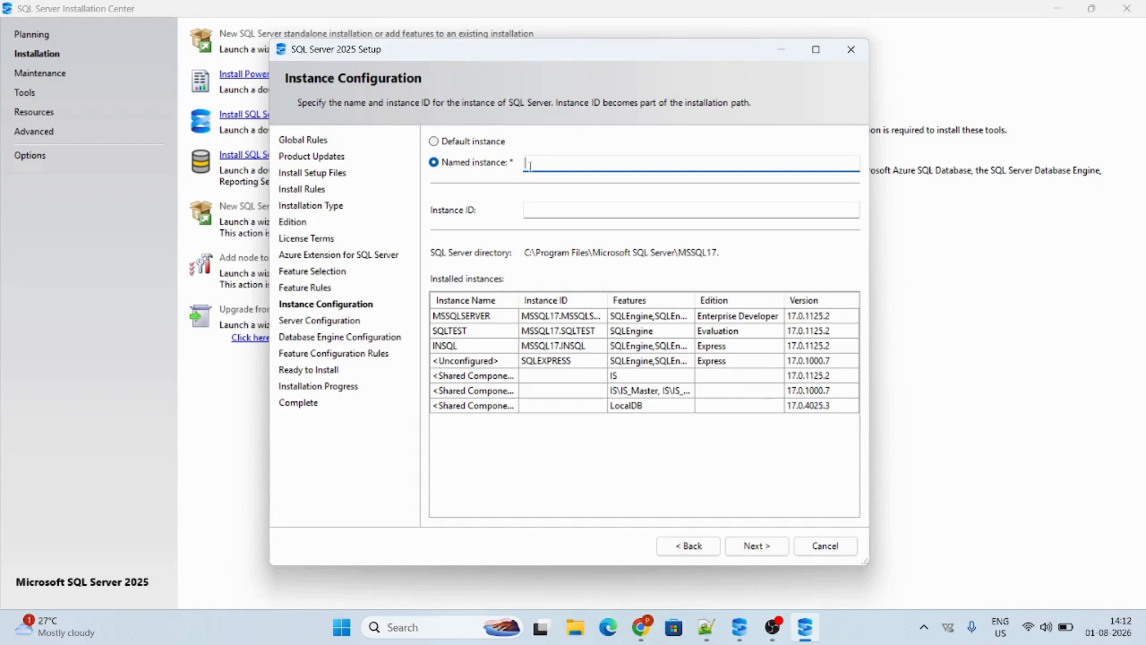
Name the new SQL Server instance MSSQL and proceed to the server configuration
type("ms")
key("BackSpace")
key("BackSpace")
type("MSSQ")
left_click(764, 542)
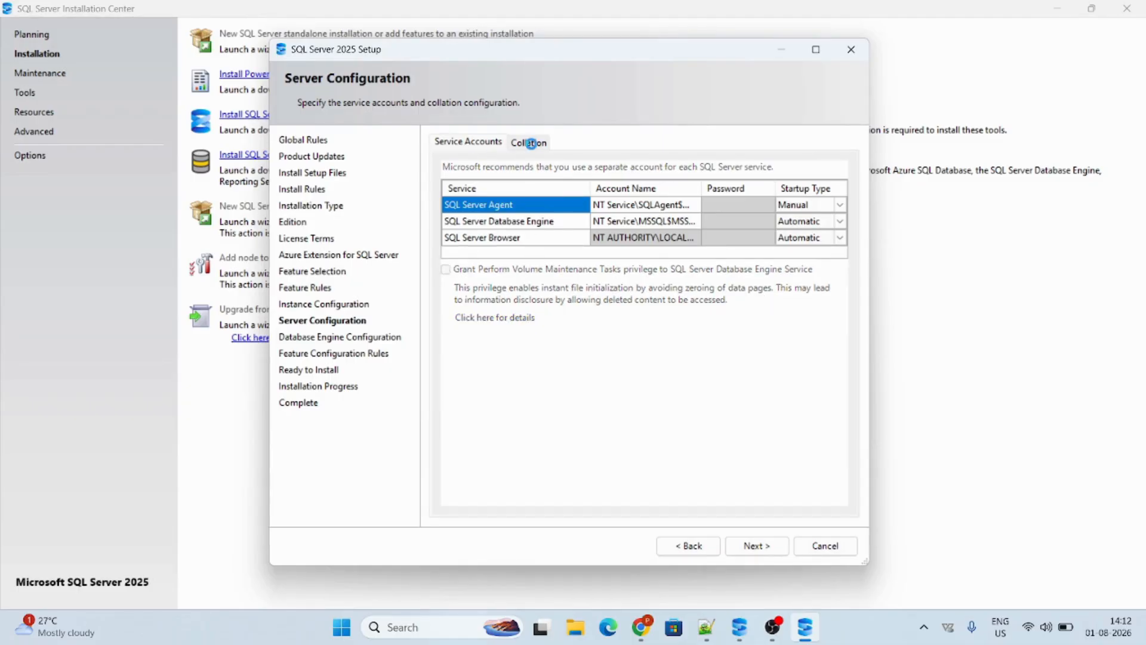
Review the collation, and keep the startup types at Manual for SQL Server Agent and Automatic for Database Engine and Browser
left_click(528, 142)
left_click(468, 142)
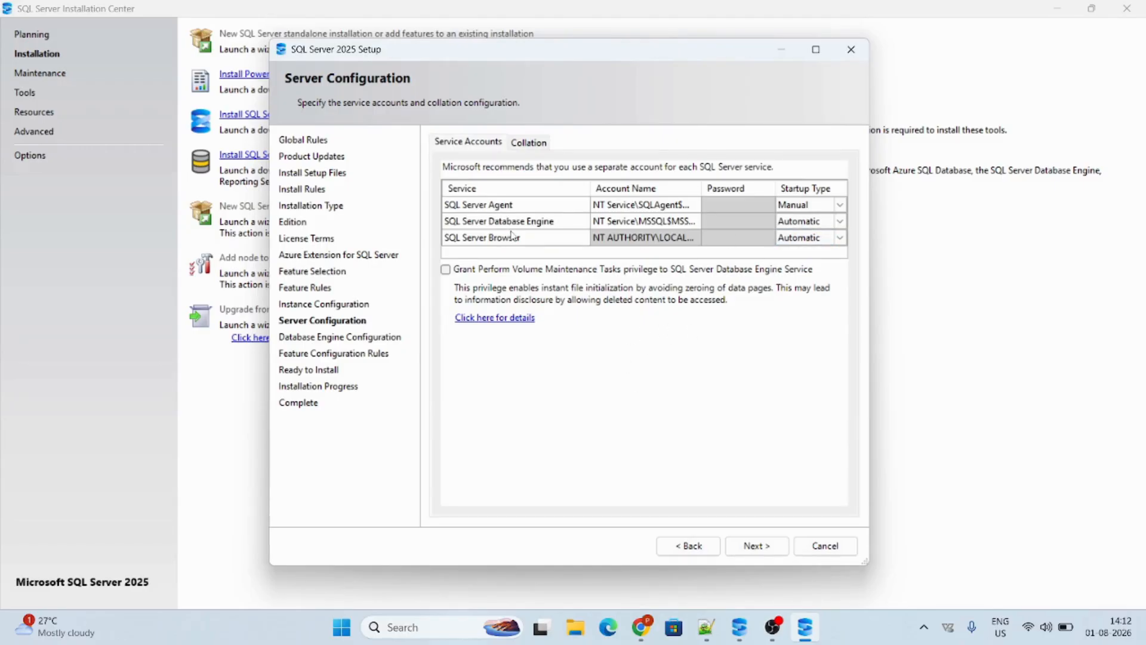
left_click(809, 204)
left_click(841, 205)
left_click(806, 241)
left_click(834, 222)
left_click(839, 221)
left_click(832, 229)
left_click(840, 238)
left_click(806, 246)
left_click(820, 226)
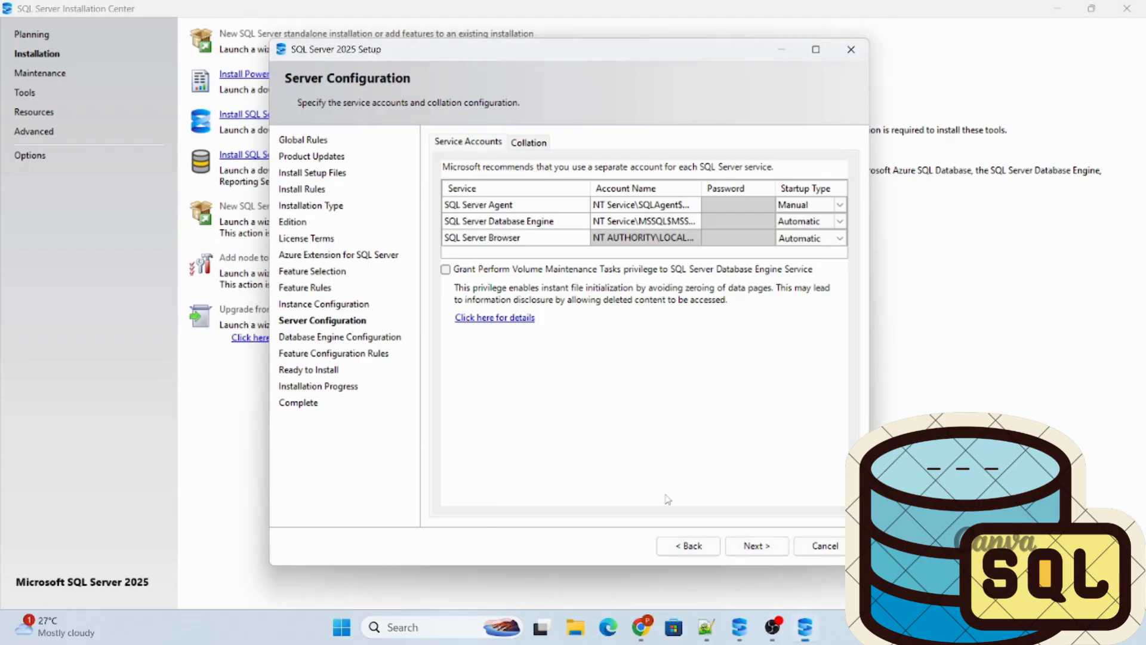
left_click(770, 545)
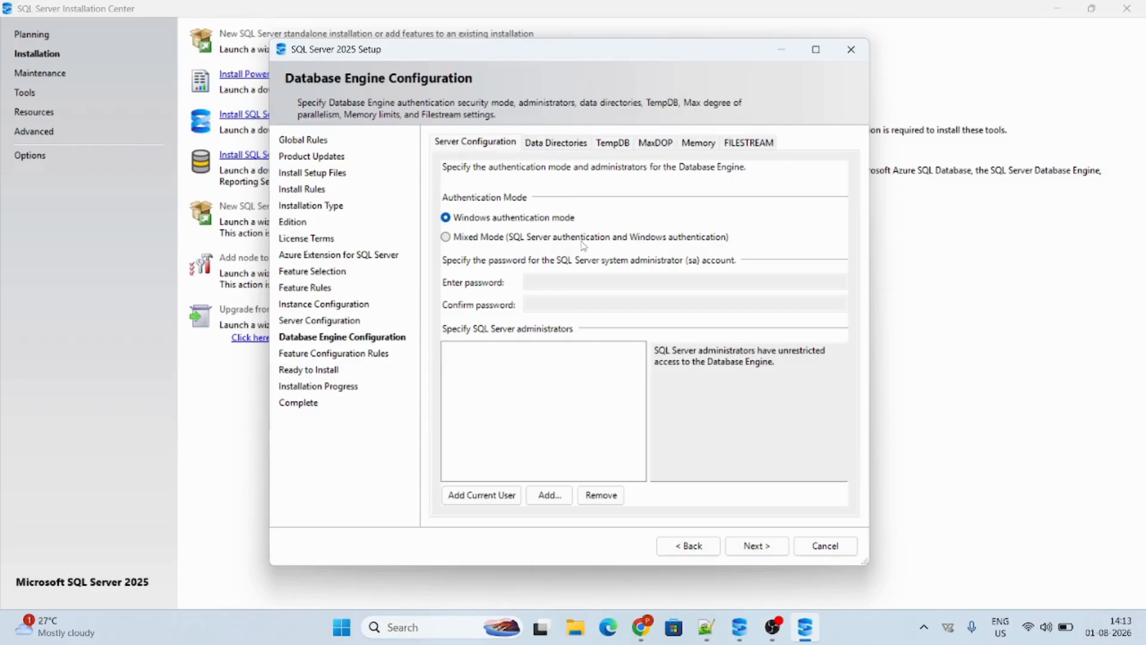
Examine the Database Engine's data directories, TempDB, MaxDOP, memory and FILESTREAM settings, returning to the authentication settings
left_click(546, 147)
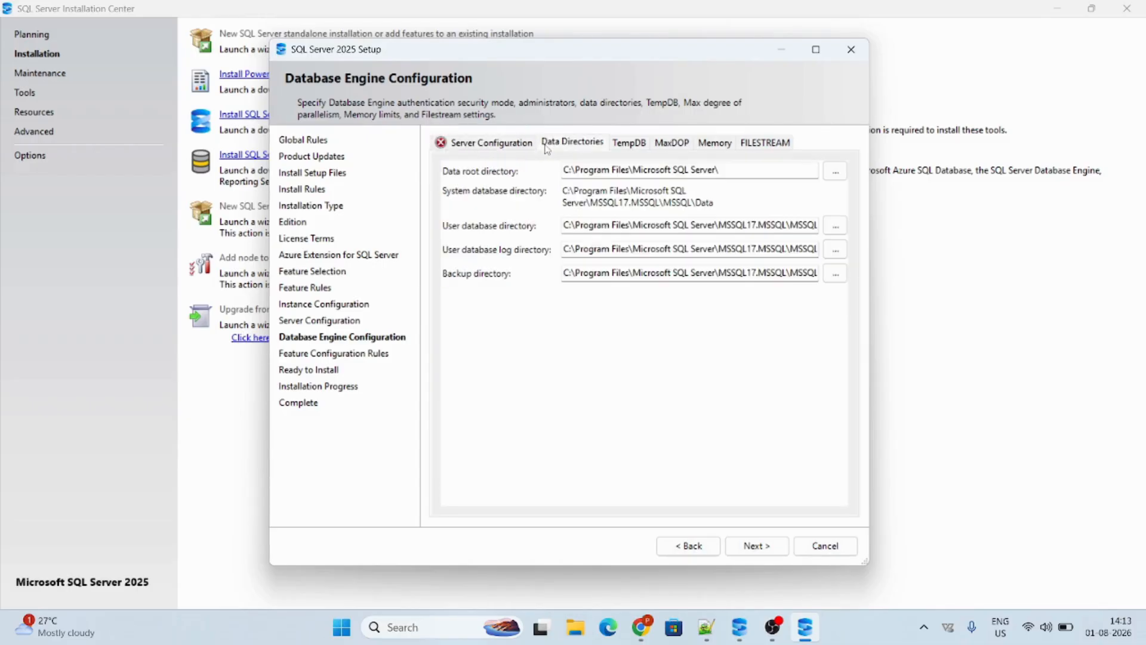
left_click(666, 152)
left_click(723, 151)
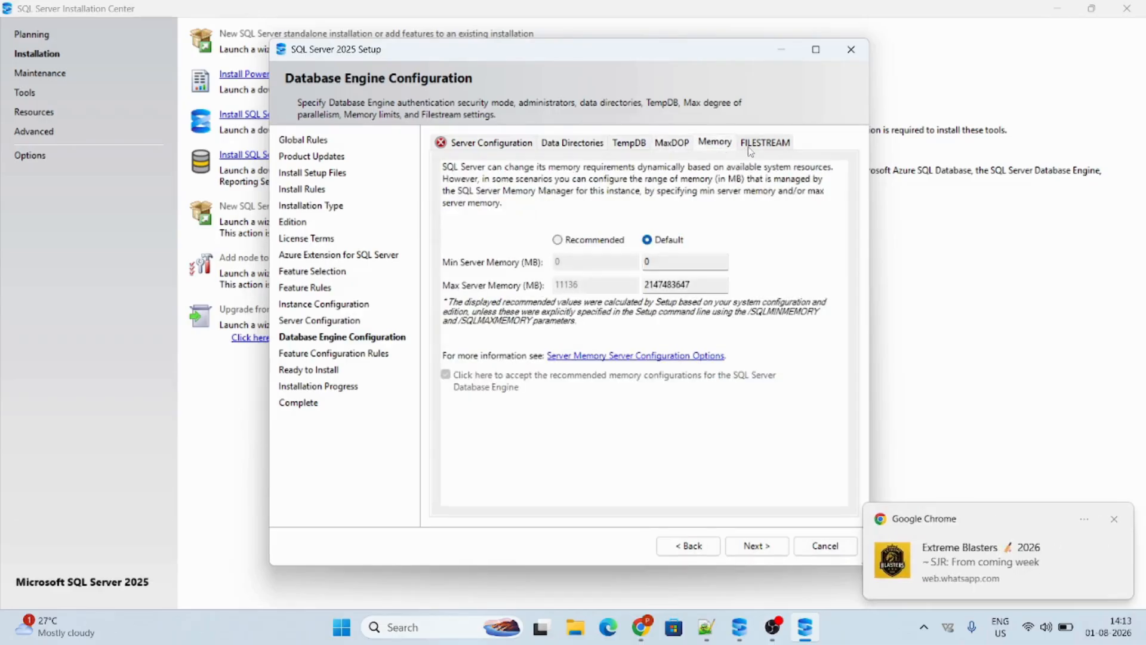
left_click(751, 149)
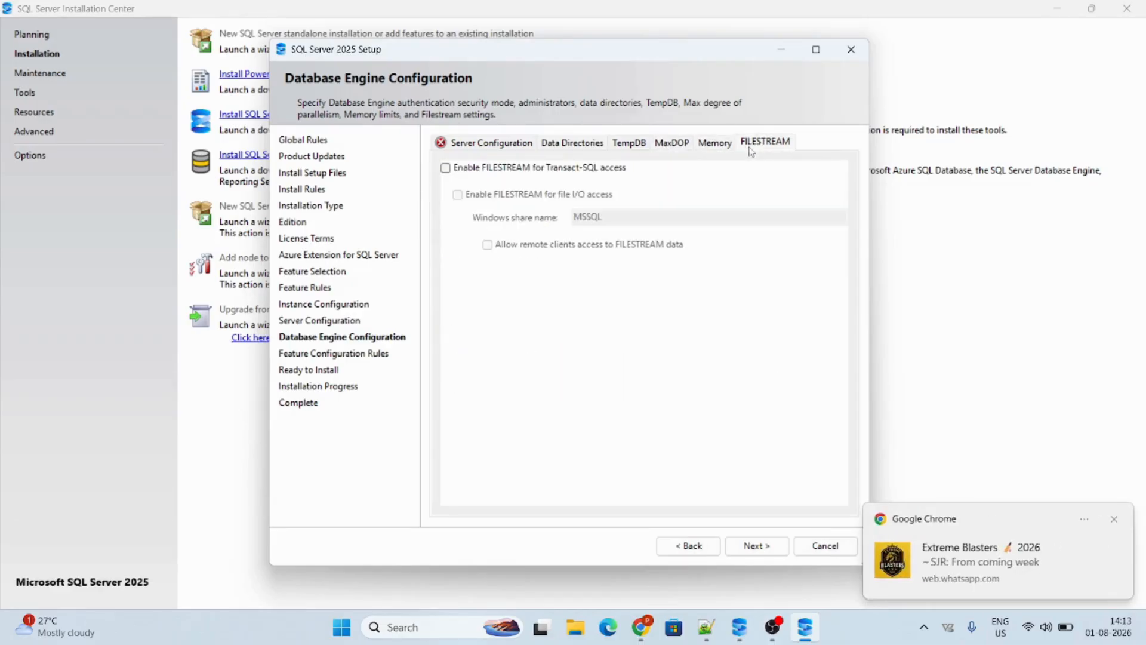
left_click(716, 151)
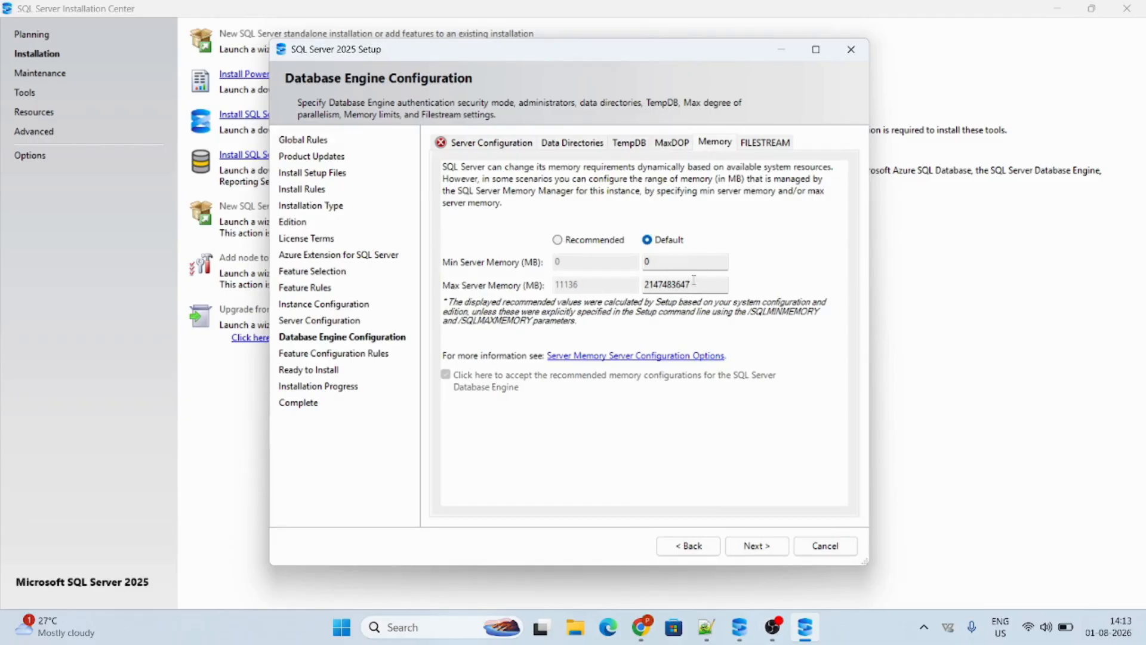
left_click(670, 144)
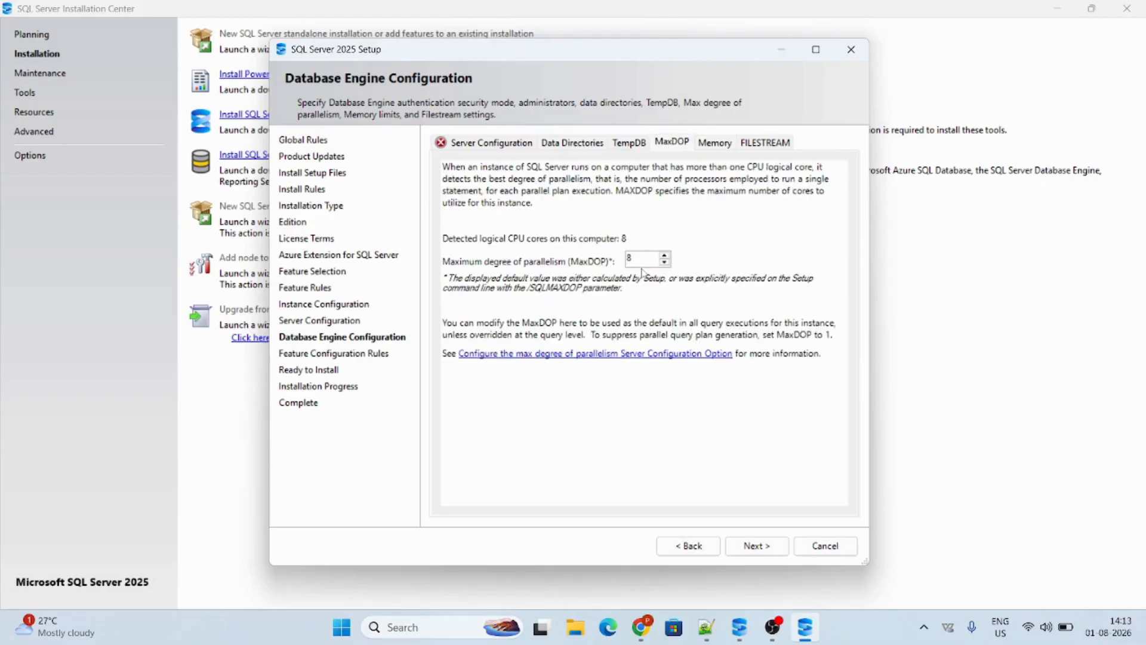
left_click(629, 143)
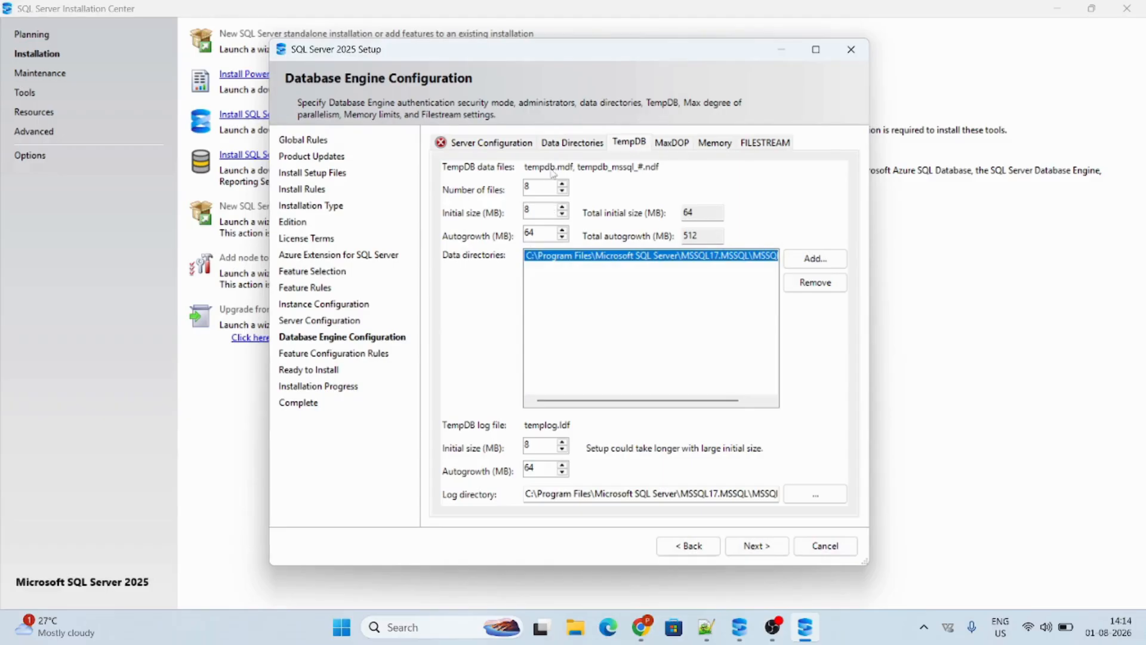
left_click(573, 142)
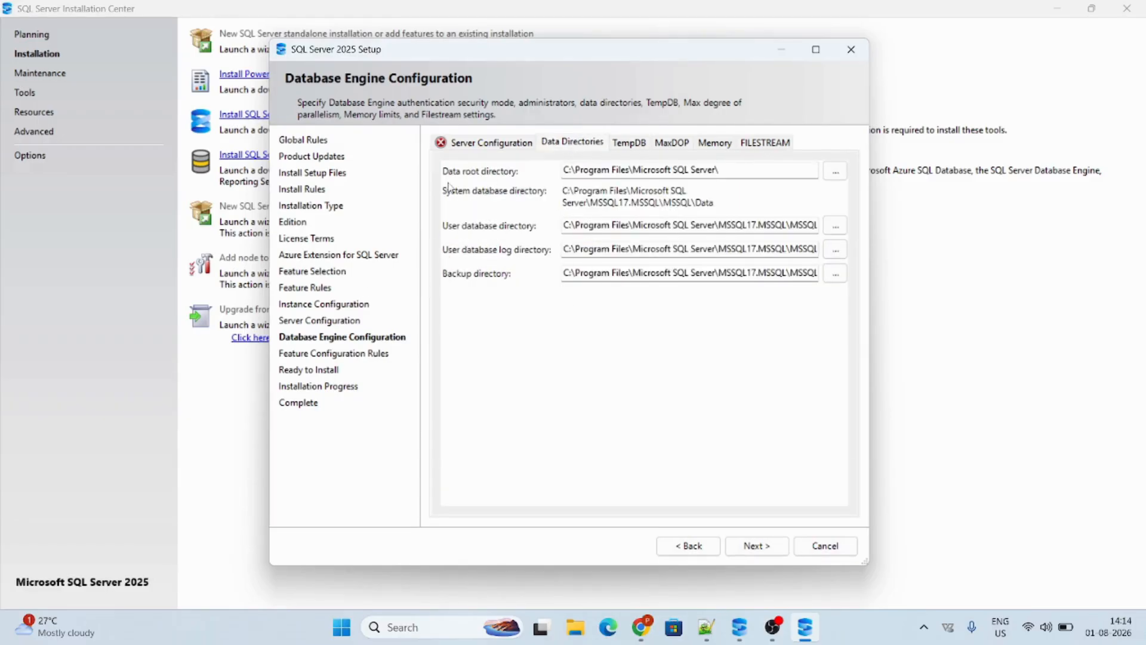
left_click(469, 149)
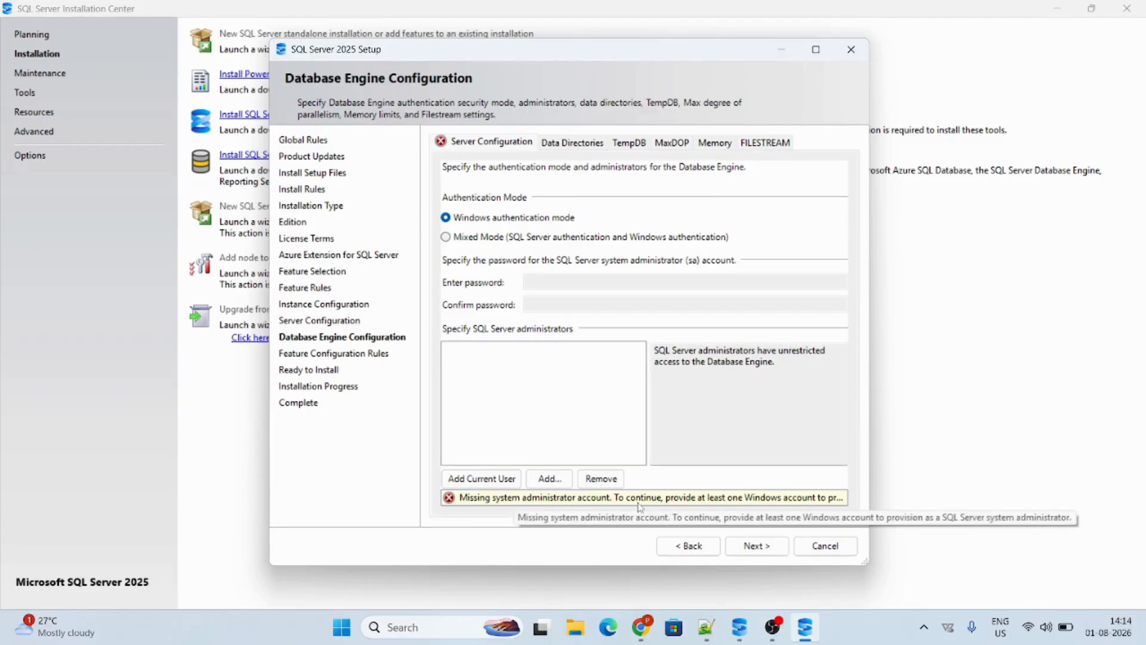
Try to continue the setup with Windows authentication mode and no SQL Server administrator specified
left_click(446, 237)
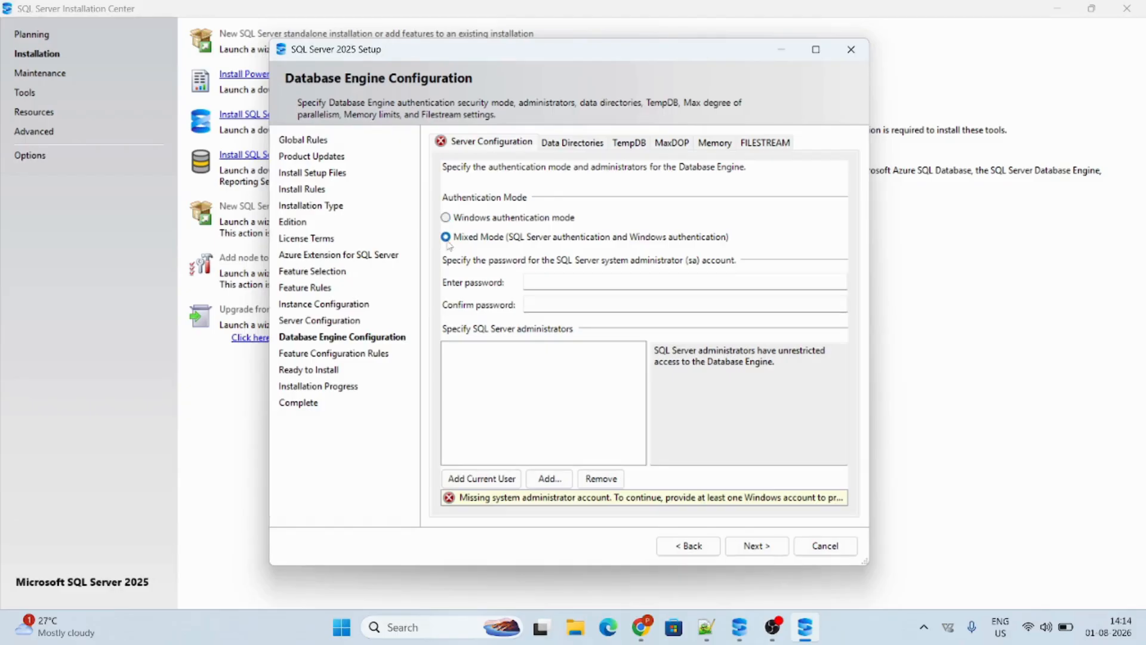
left_click(446, 218)
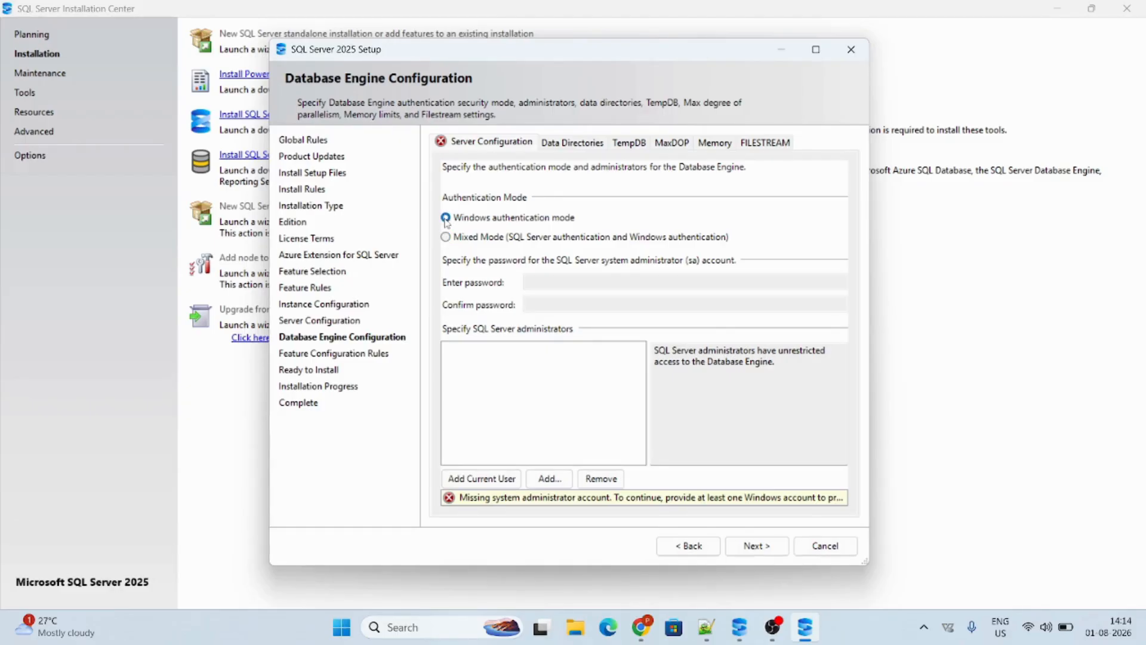
left_click(768, 555)
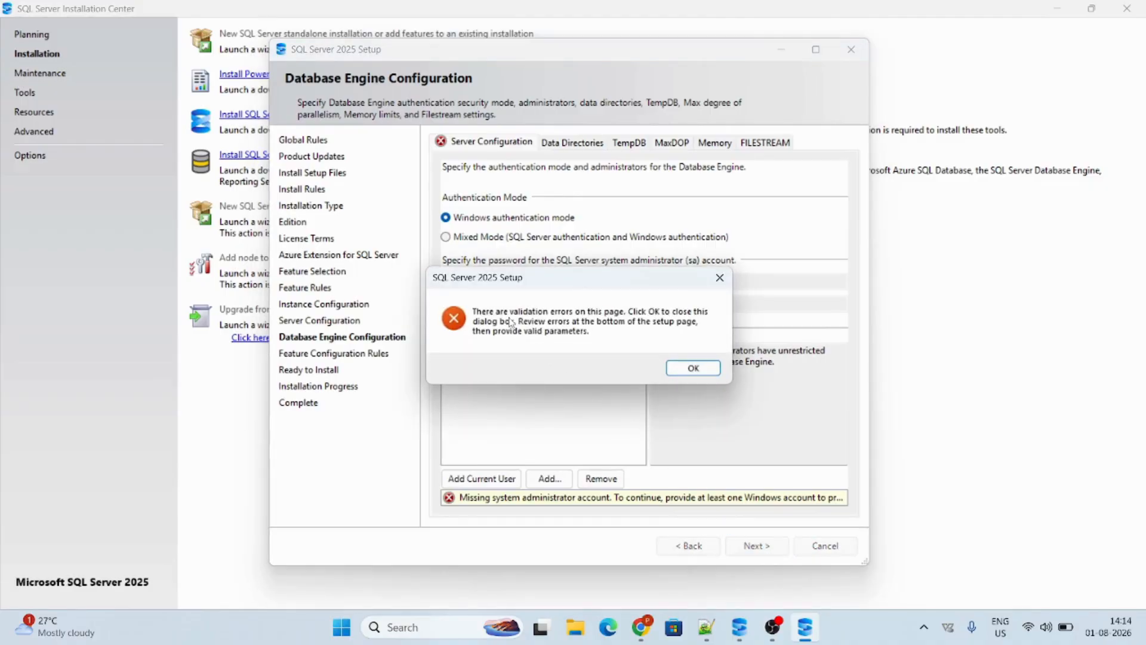
left_click(693, 367)
Set authentication to Mixed Mode and enter and confirm the password of the sa administrator account
left_click(446, 237)
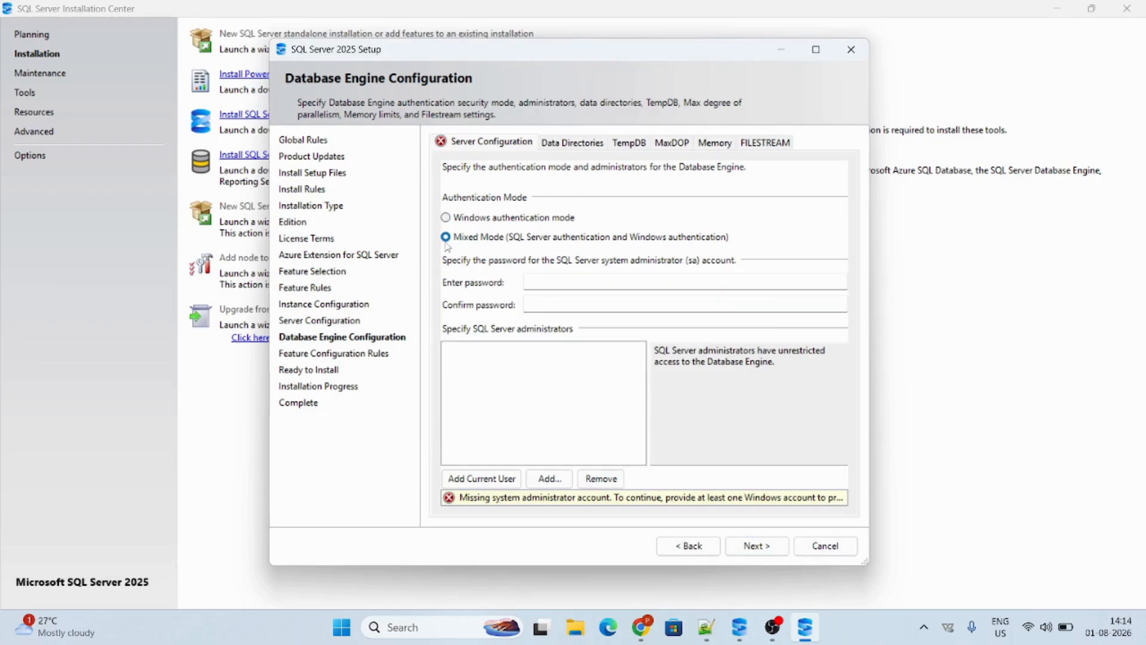
left_click(647, 284)
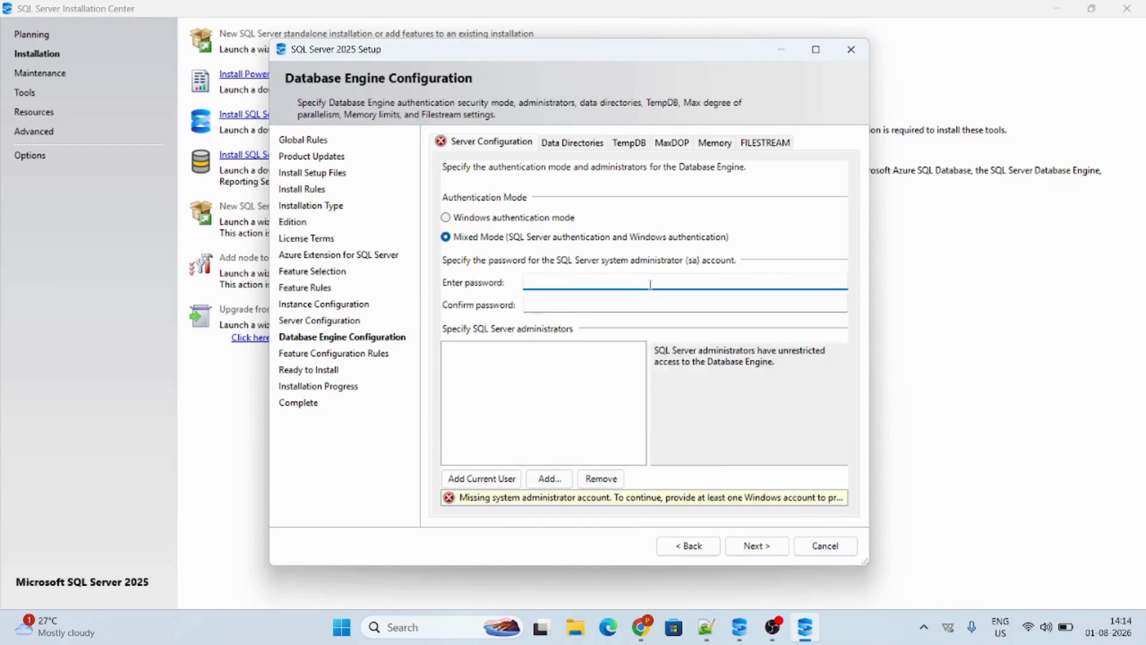
key("Caps_Lock")
type("*********")
left_click(652, 304)
type("••")
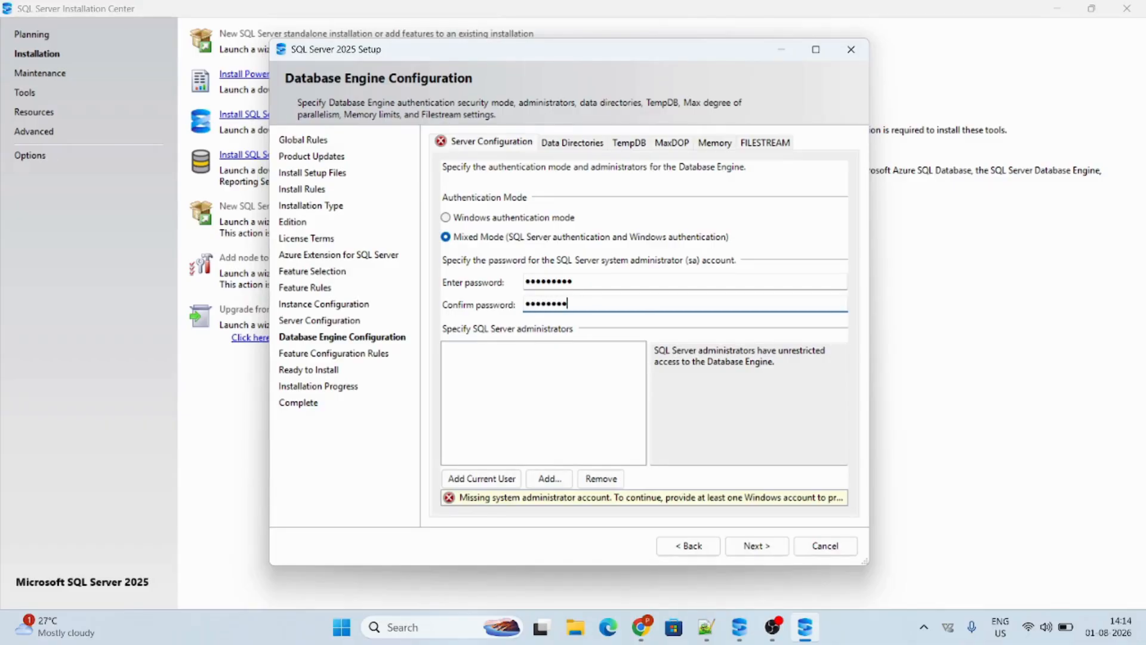
Add the current Windows user as SQL Server administrator and continue to the Ready to Install summary
left_click(489, 480)
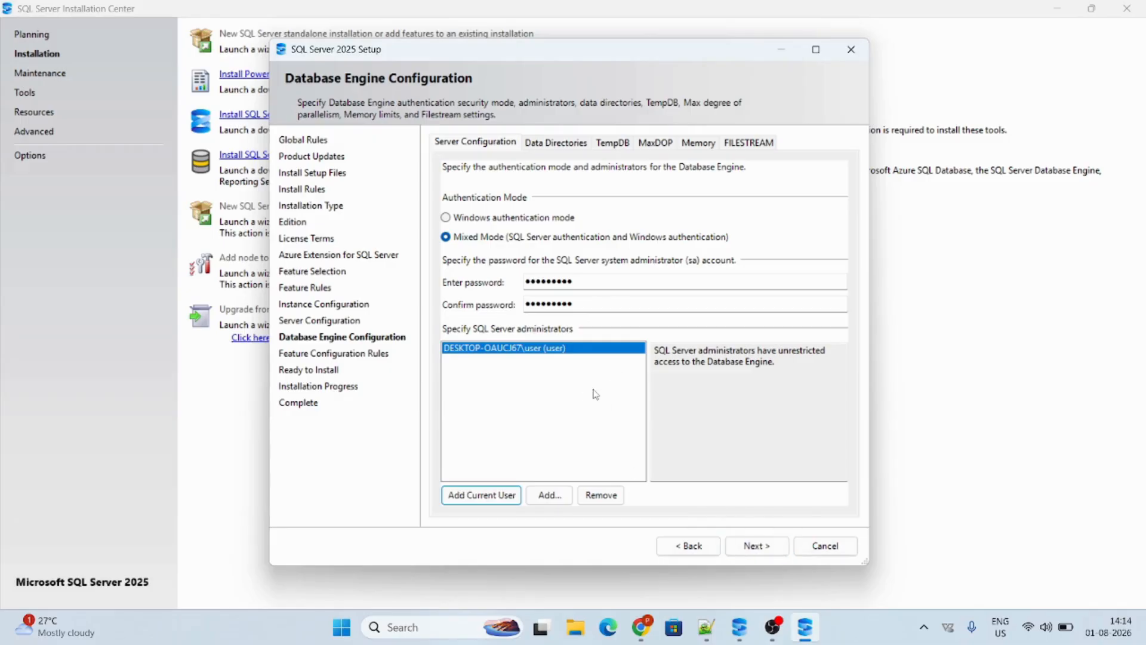
left_click(751, 543)
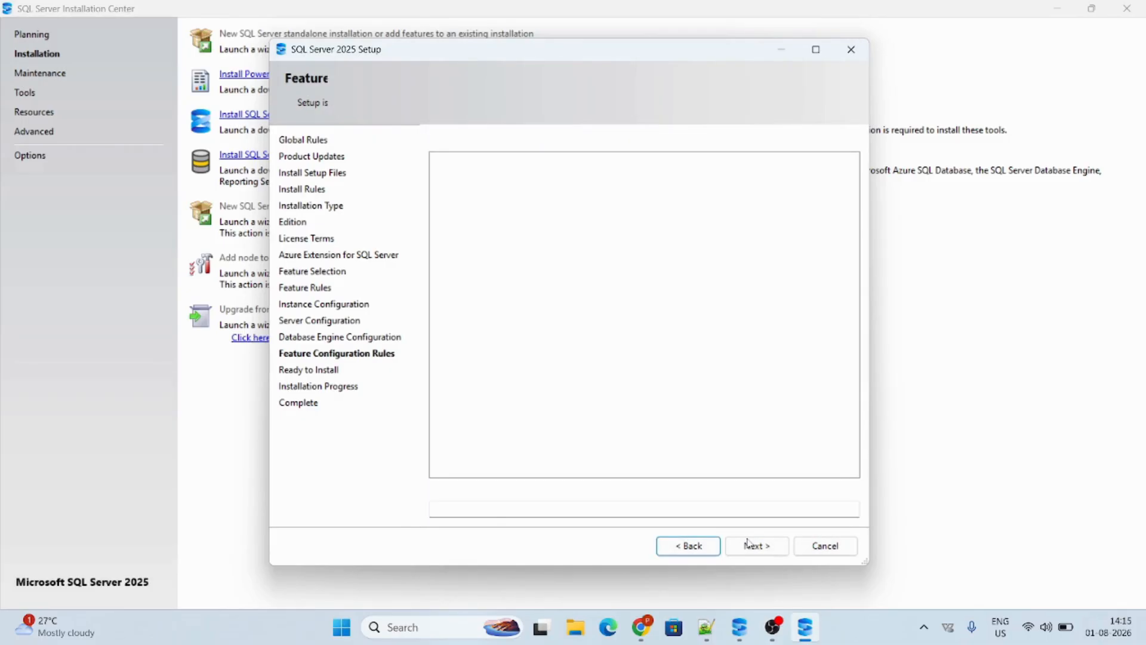
Review the installation summary's instance, service, directory, TempDB, memory and security settings, and quit the setup without installing
scroll(624, 377, "down", 6)
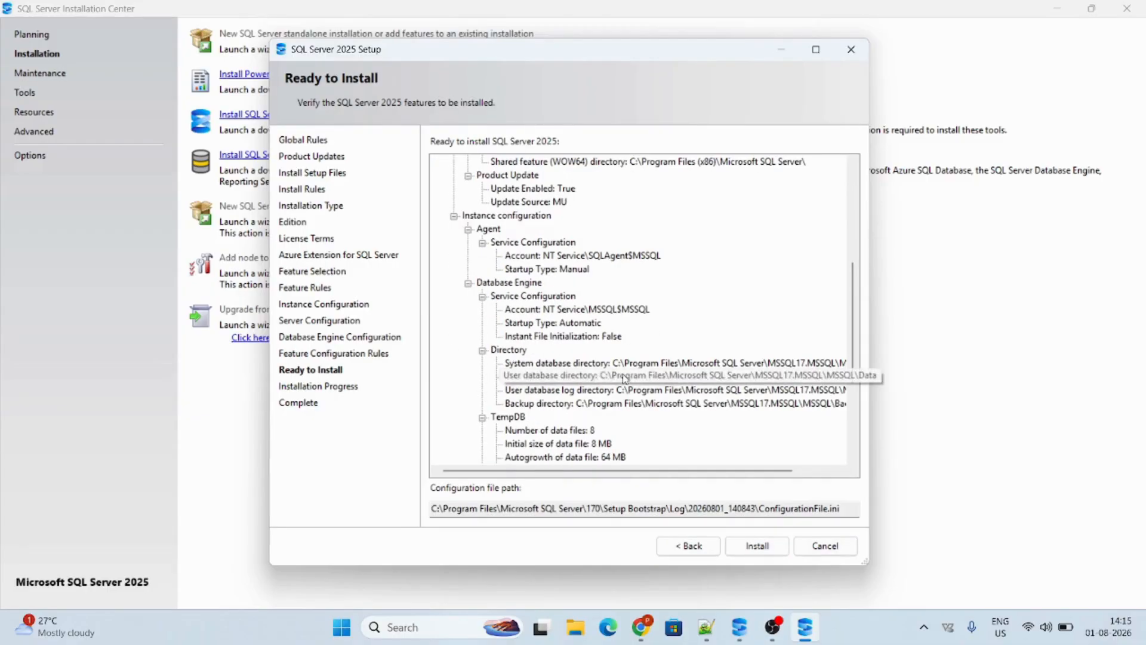
scroll(625, 379, "down", 4)
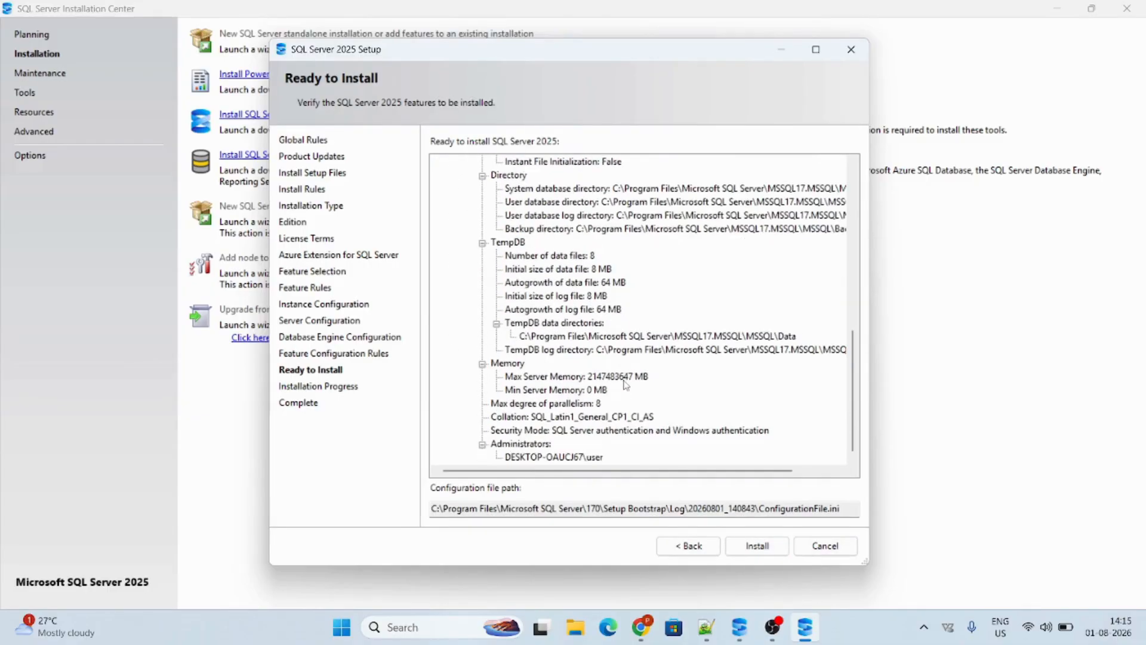
scroll(645, 380, "up", 8)
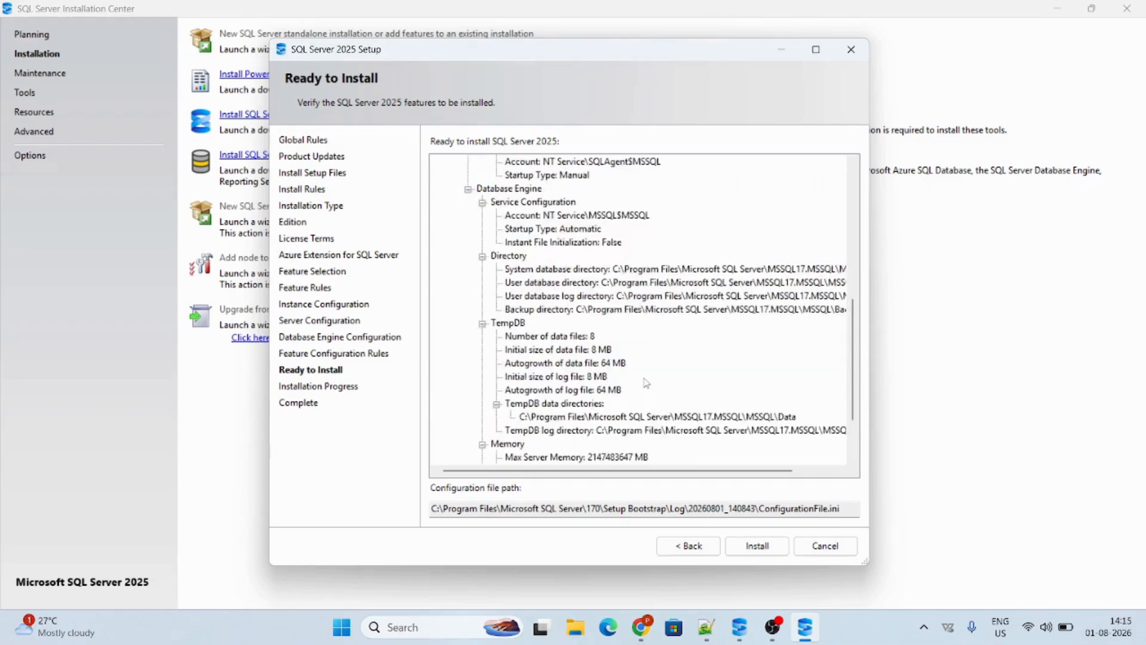
scroll(645, 380, "up", 3)
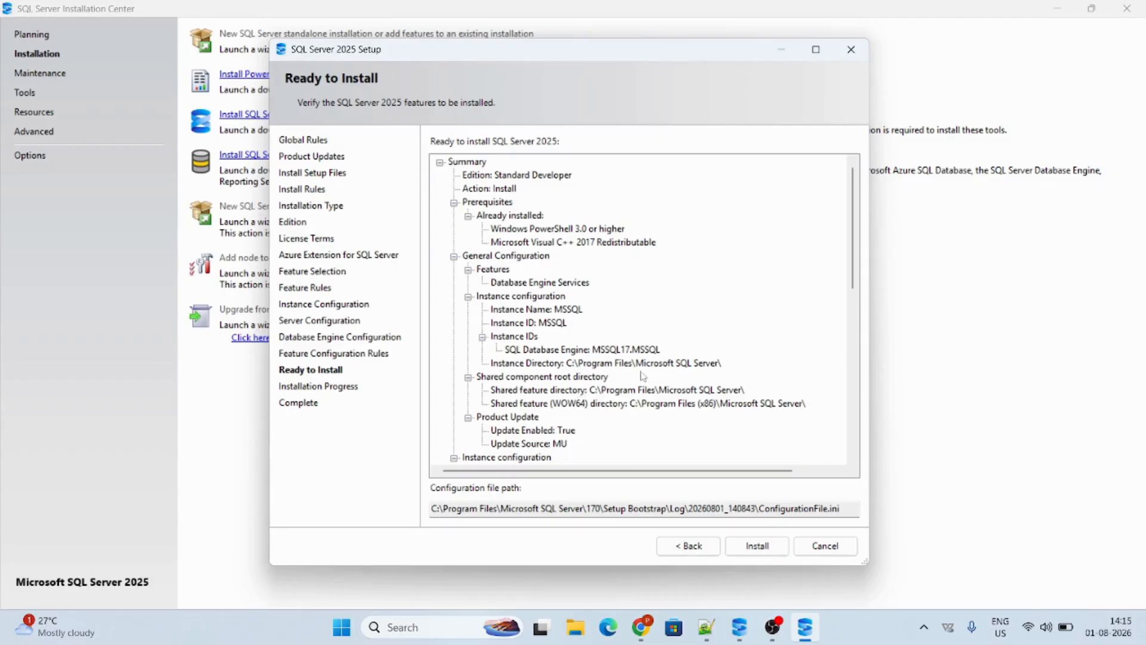
scroll(600, 388, "down", 7)
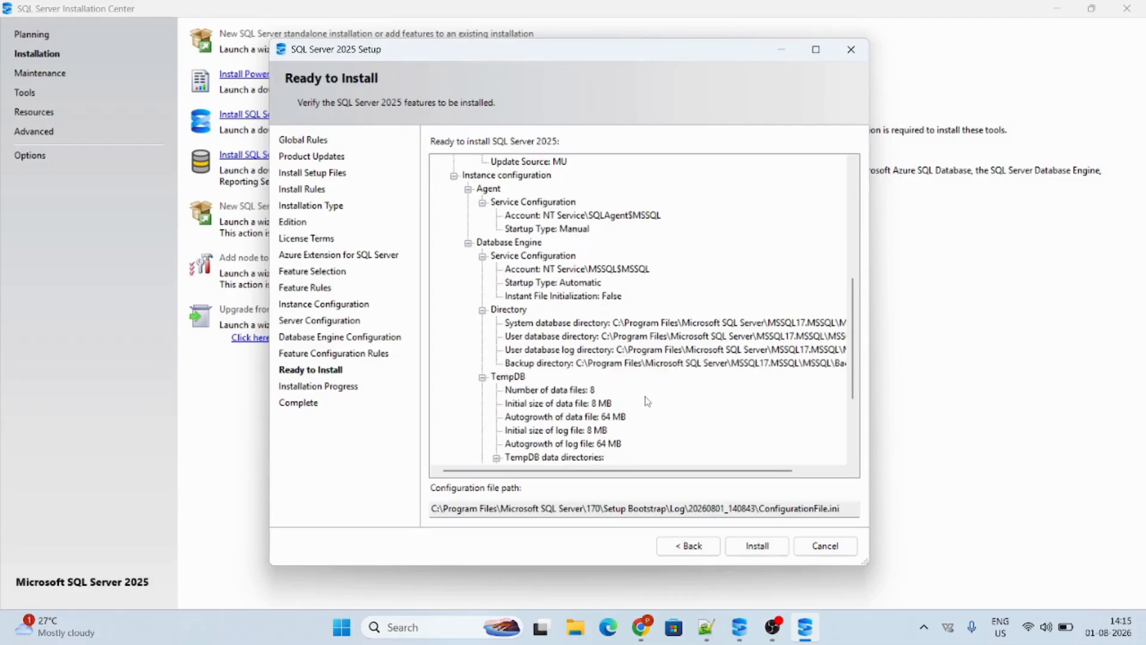
scroll(647, 401, "down", 3)
scroll(644, 397, "up", 10)
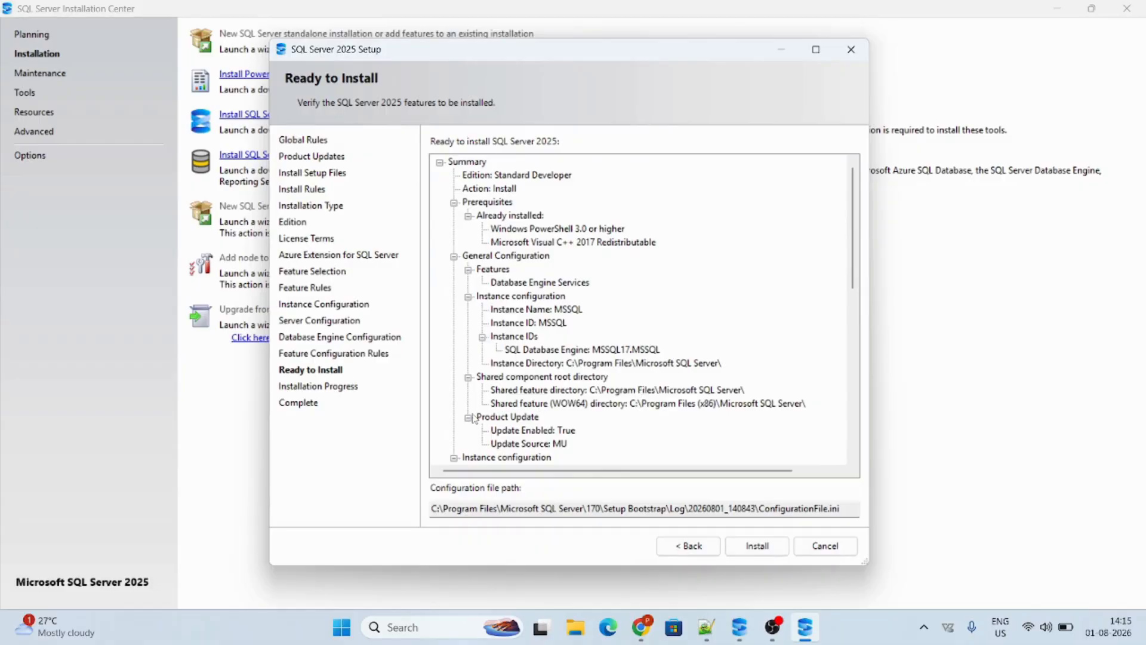
scroll(473, 418, "down", 5)
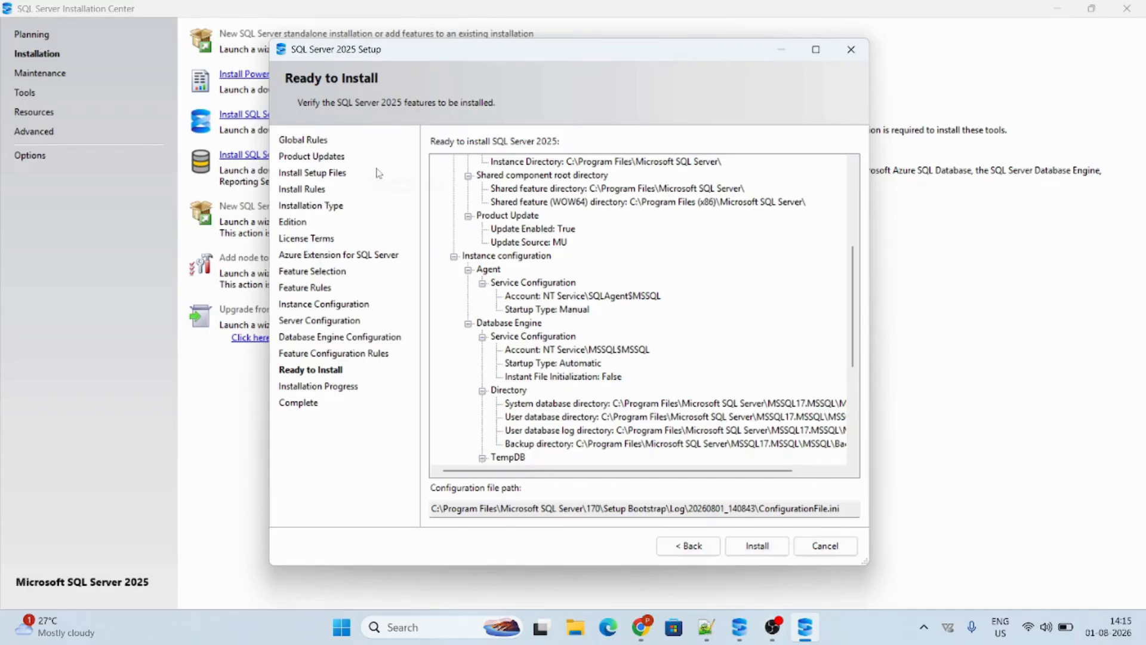
left_click(852, 60)
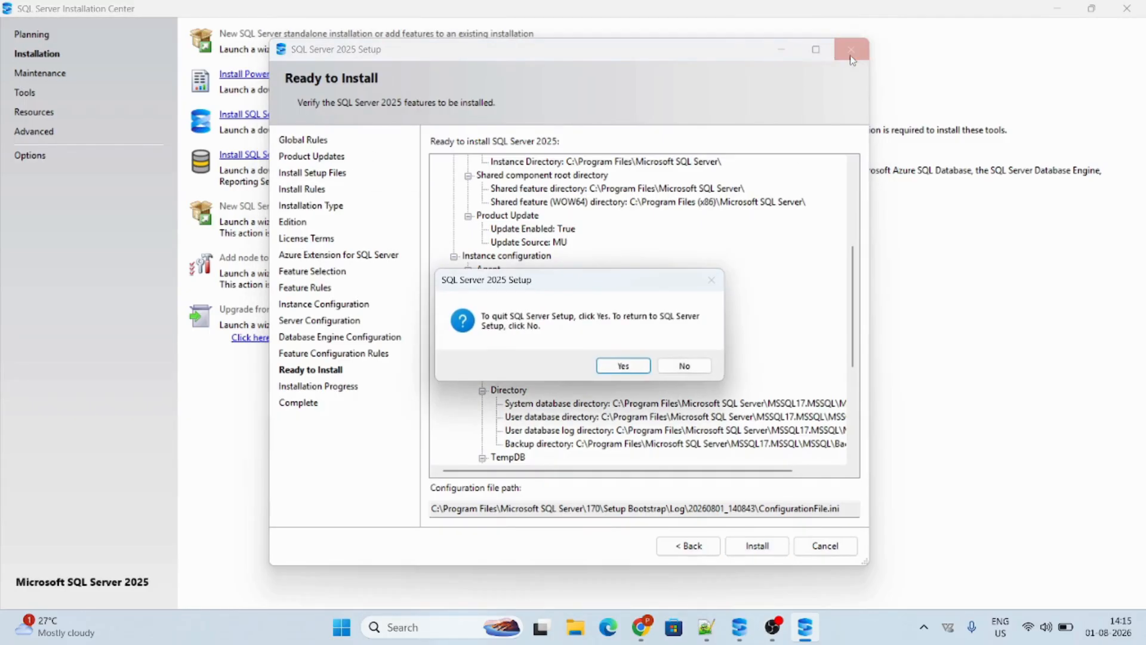
left_click(607, 371)
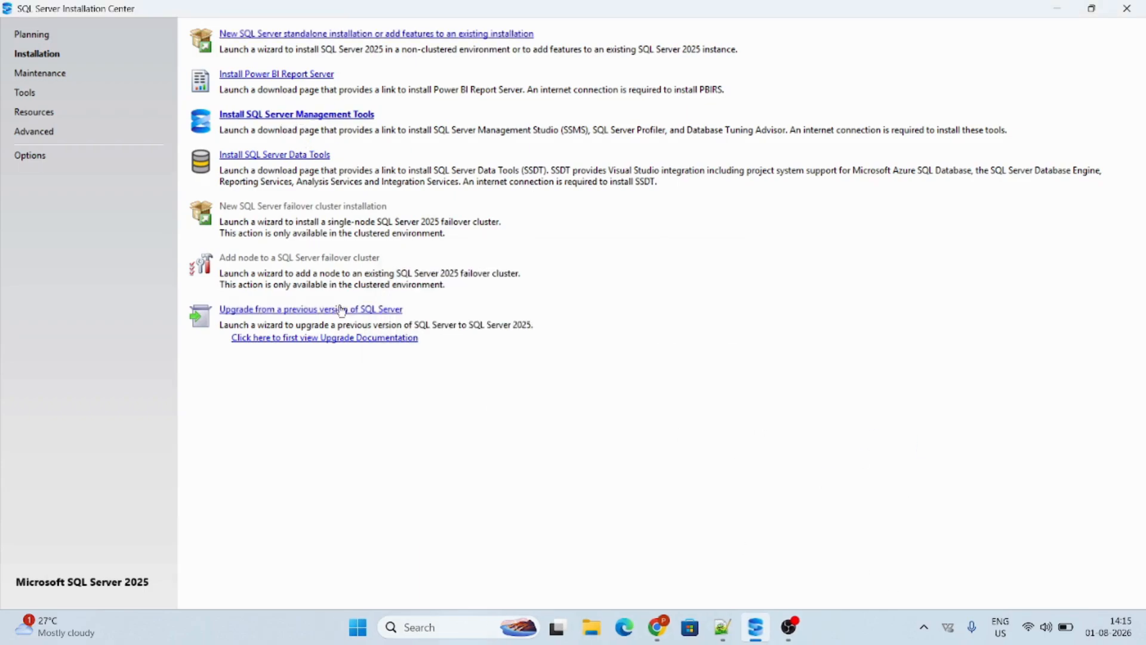
Try to open the download page for SQL Server Management Tools, and quit the Opera browser
left_click(292, 117)
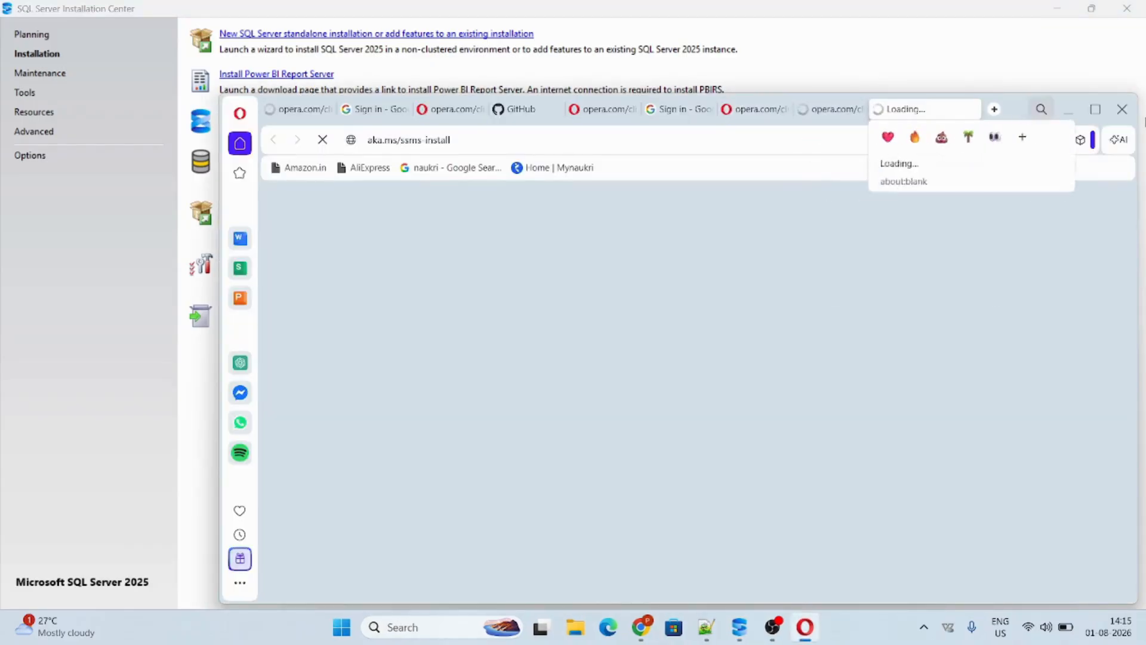
left_click(1122, 108)
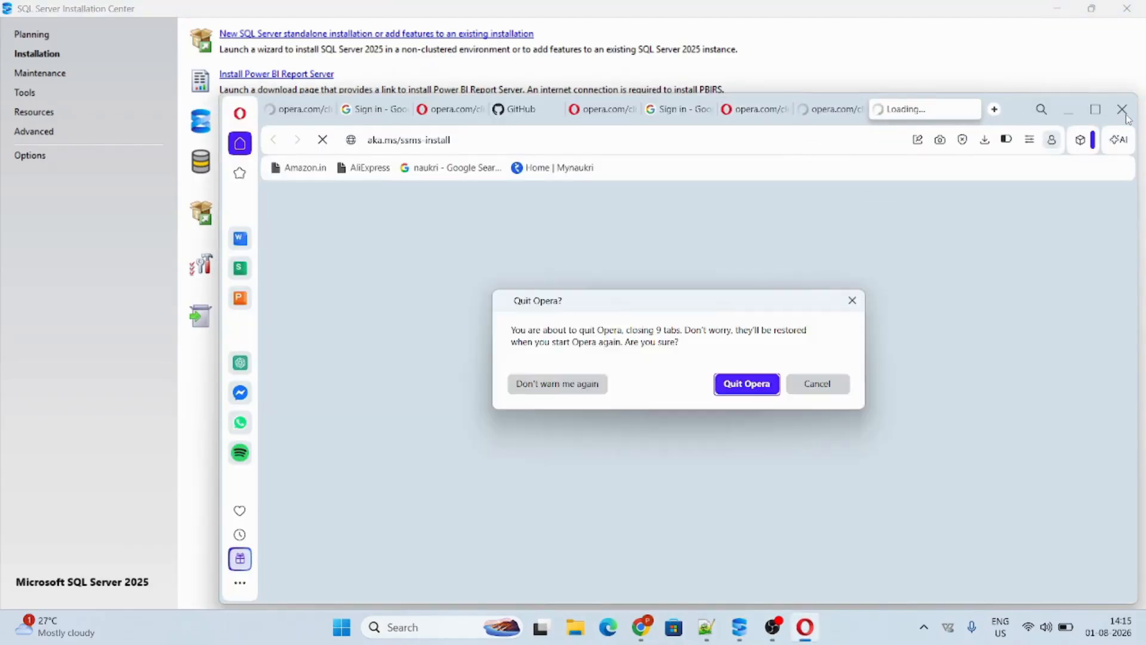
left_click(752, 380)
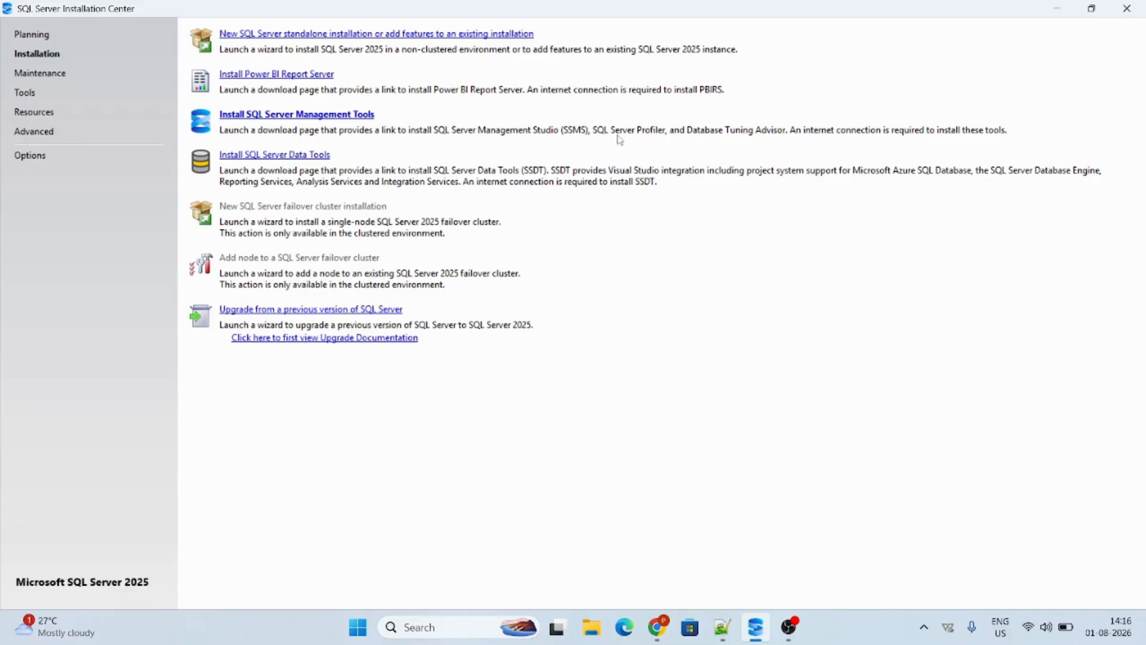
Search Windows for "sql" and launch SQL Server Management Studio 22
left_click(429, 627)
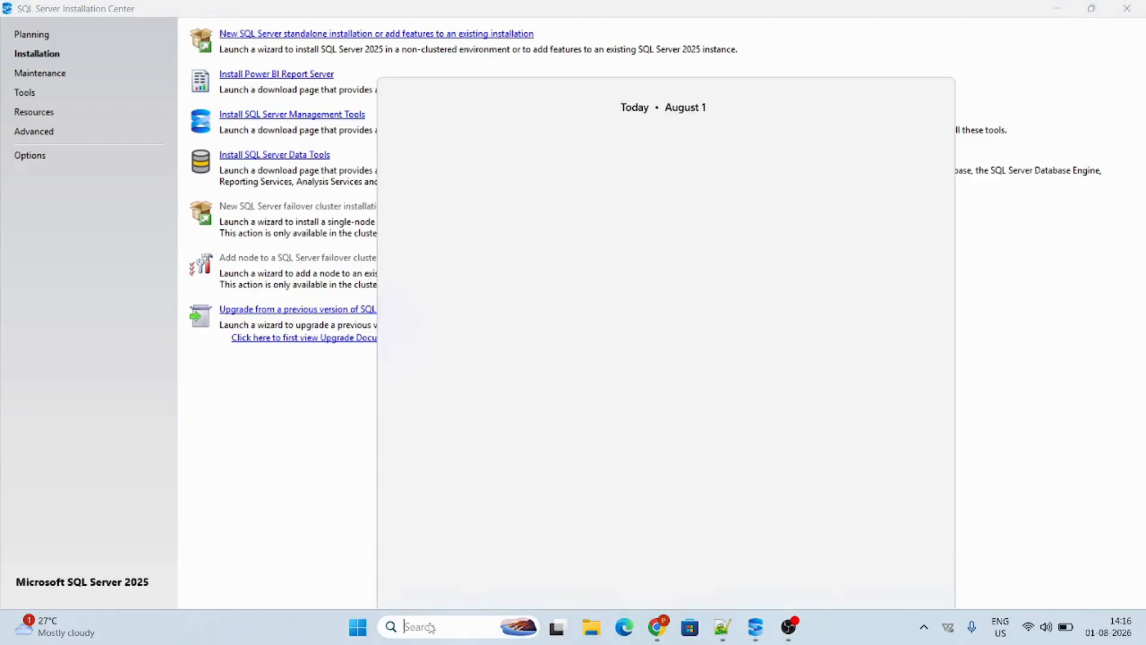
left_click(343, 513)
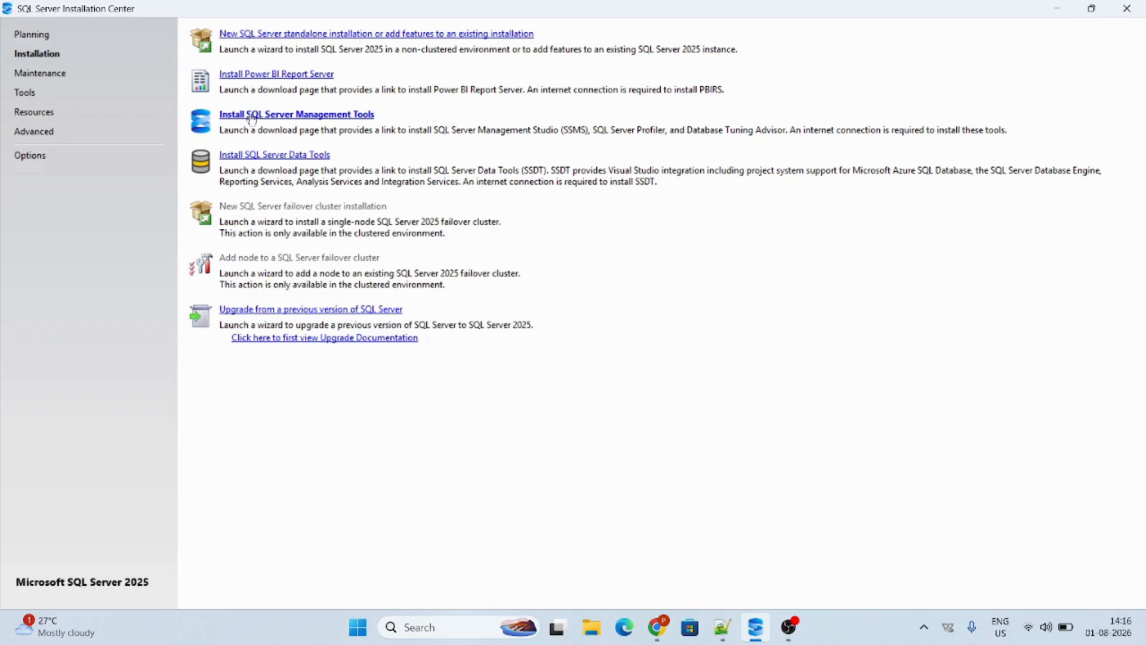
left_click(433, 636)
type("sql")
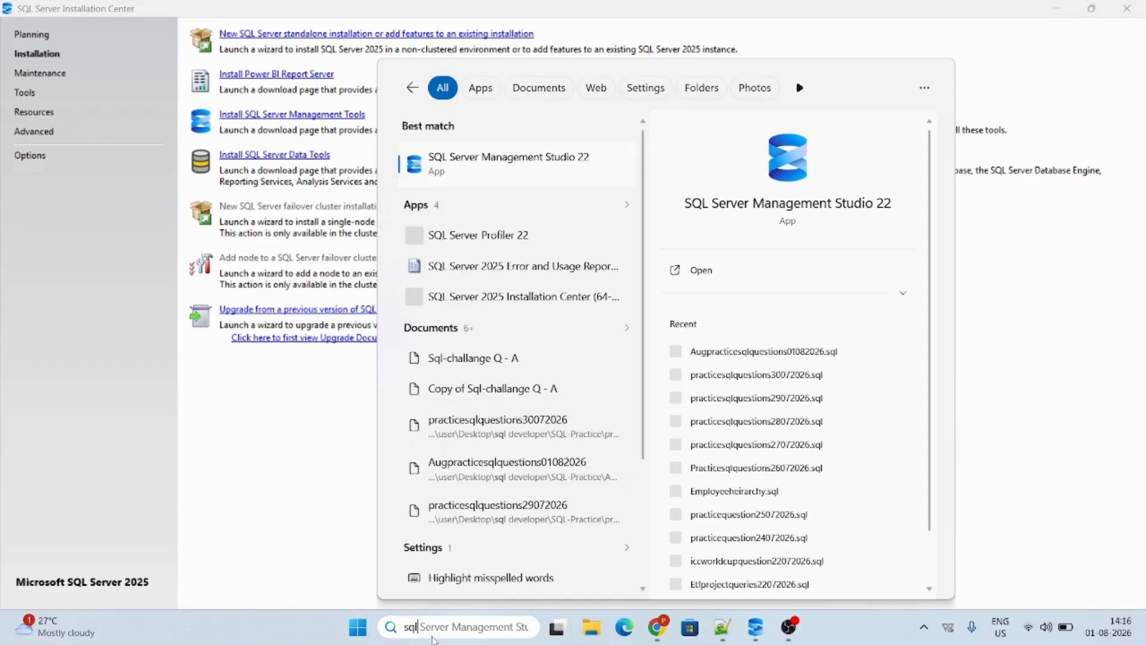
key("Return")
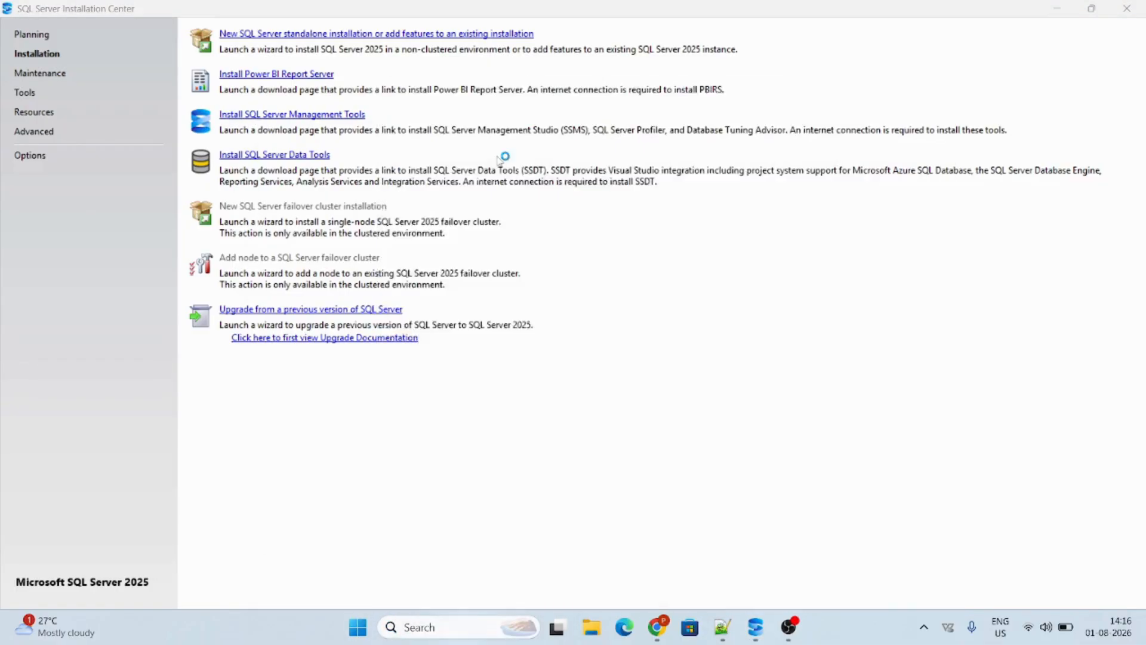